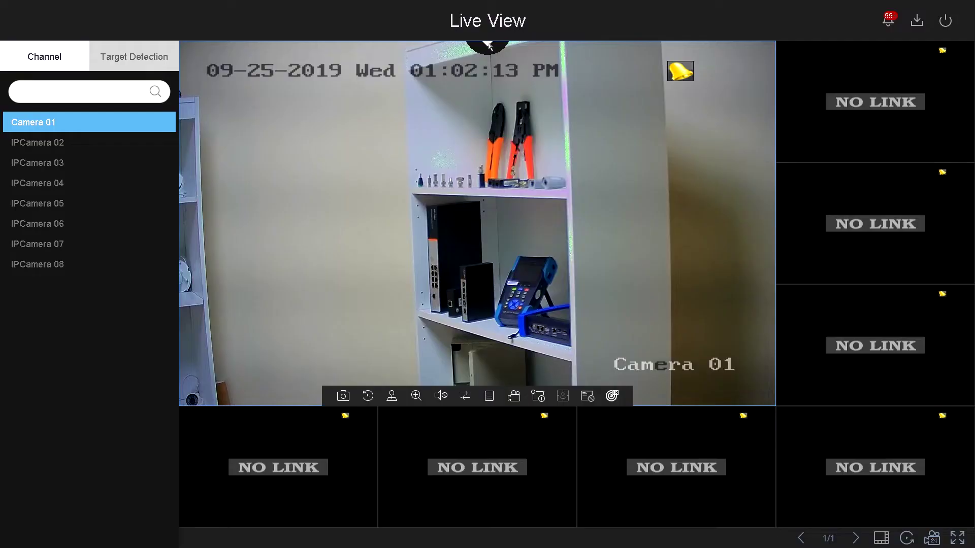
# Step: Open Storage from the main menu and show the recording schedule for [D1] Camera 01
pyautogui.click(488, 45)
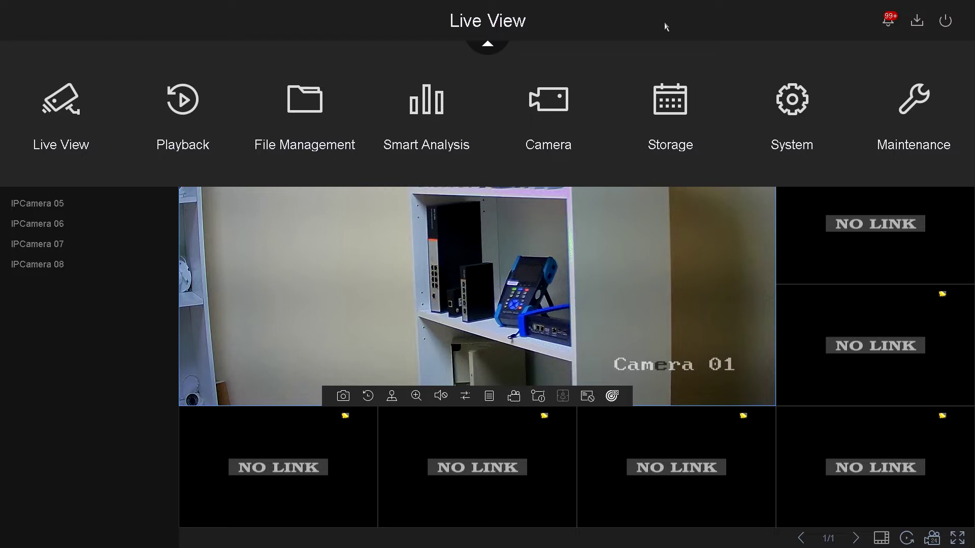
pyautogui.click(487, 45)
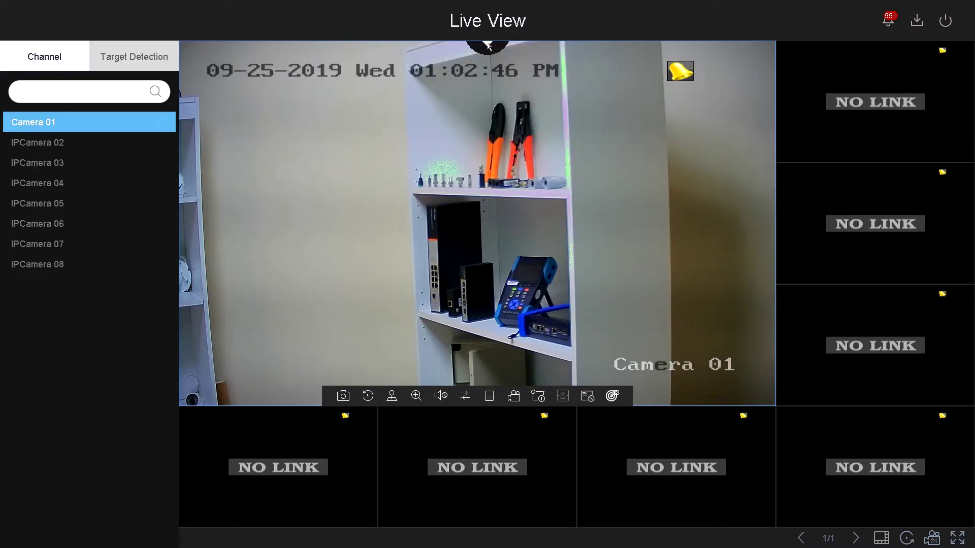
pyautogui.click(488, 46)
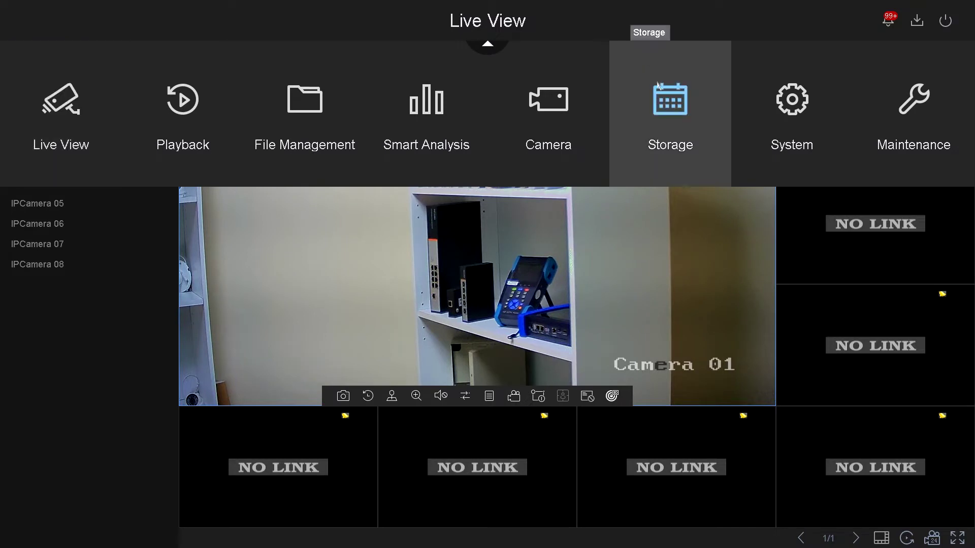
pyautogui.click(665, 122)
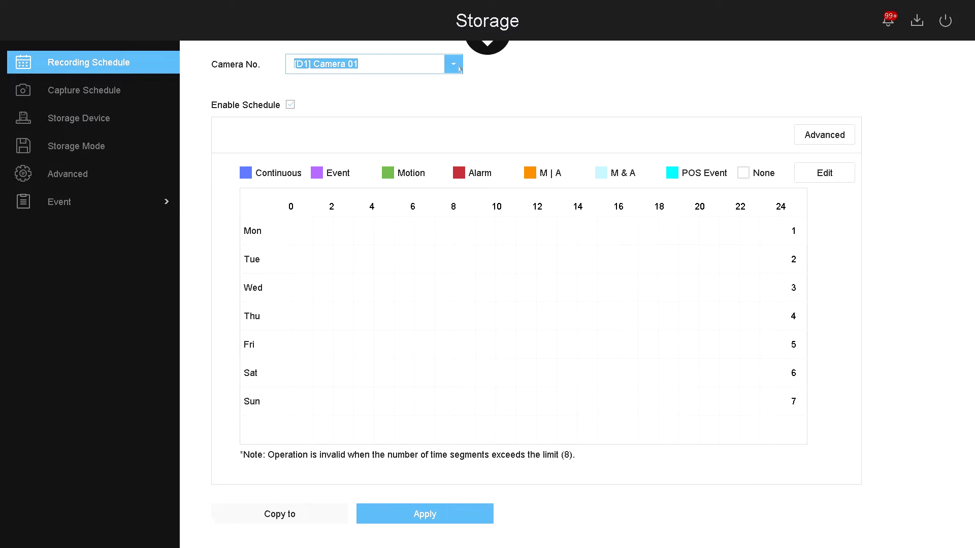
pyautogui.click(459, 68)
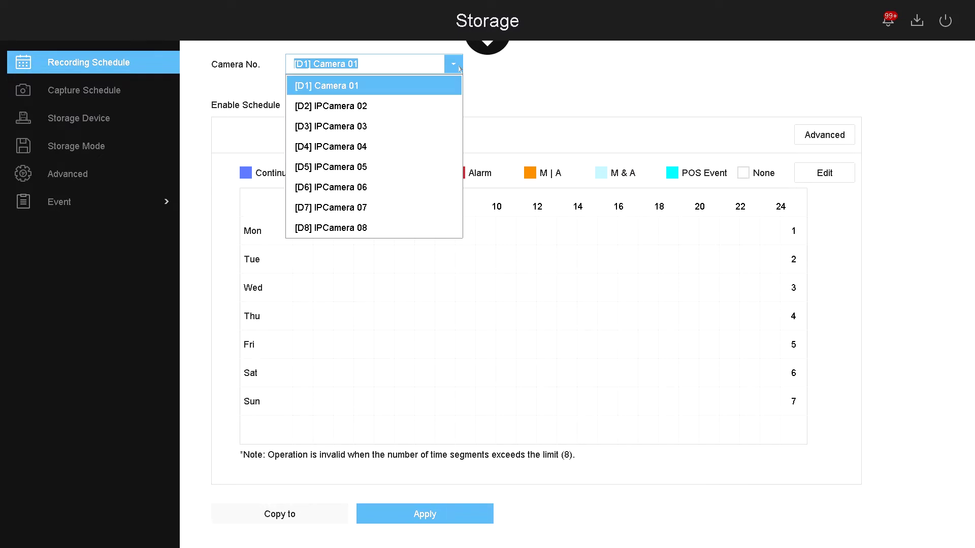
pyautogui.click(355, 85)
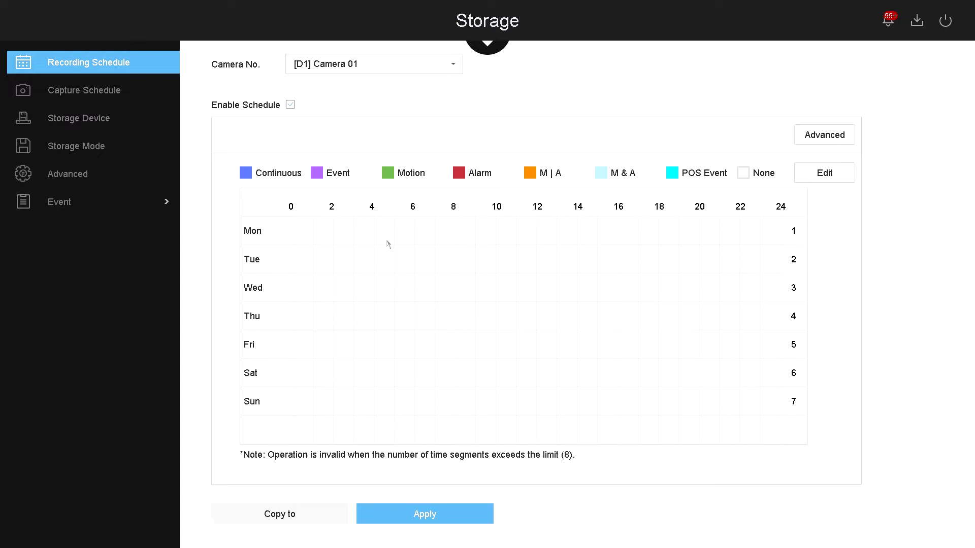
# Step: Fill Camera 01's whole week with Motion recording, with Monday 7–13h as Continuous
pyautogui.click(424, 173)
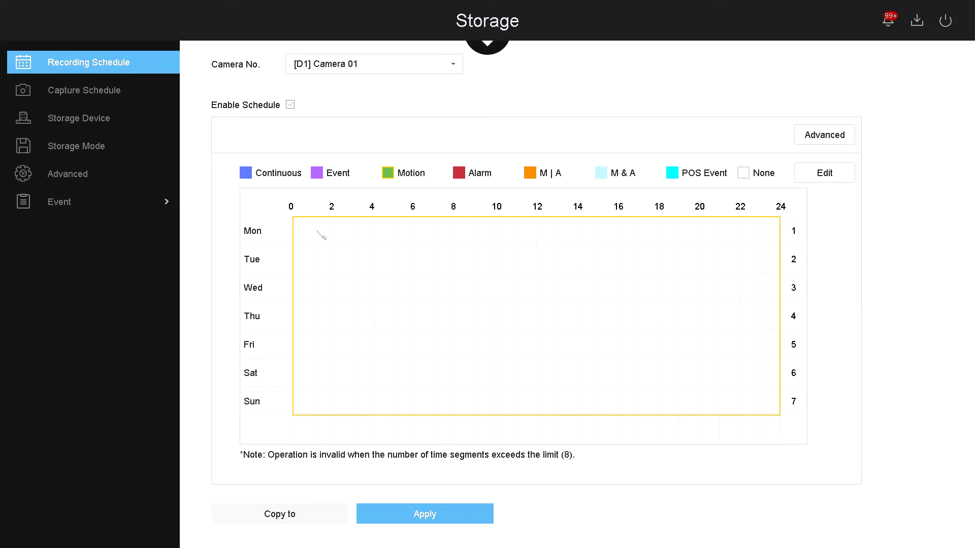
pyautogui.moveTo(300, 232); pyautogui.dragTo(782, 414)
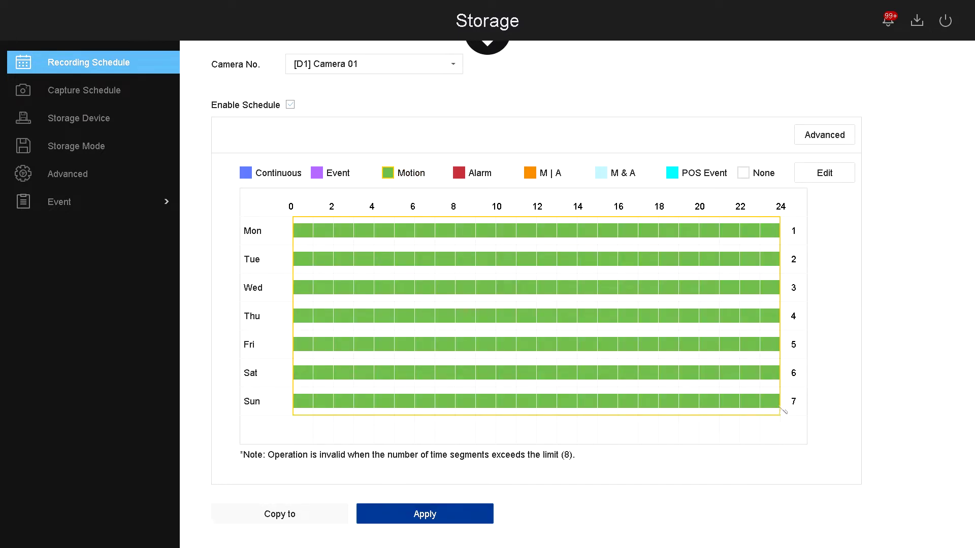
pyautogui.click(262, 176)
pyautogui.moveTo(441, 232); pyautogui.dragTo(547, 233)
# Step: Paint Wednesday 13–19h as M | A and Friday 10–18h as M & A recording
pyautogui.click(536, 178)
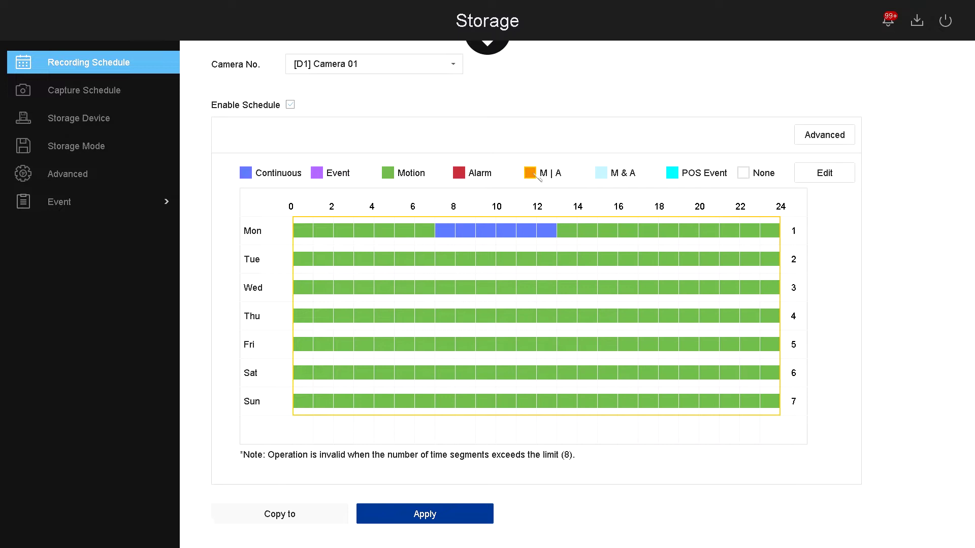
pyautogui.moveTo(573, 289); pyautogui.dragTo(674, 294)
pyautogui.click(602, 176)
pyautogui.moveTo(611, 344); pyautogui.dragTo(692, 378)
pyautogui.click(671, 172)
# Step: Clear Monday 14–24h and Tuesday 14–23h recording using None
pyautogui.click(762, 173)
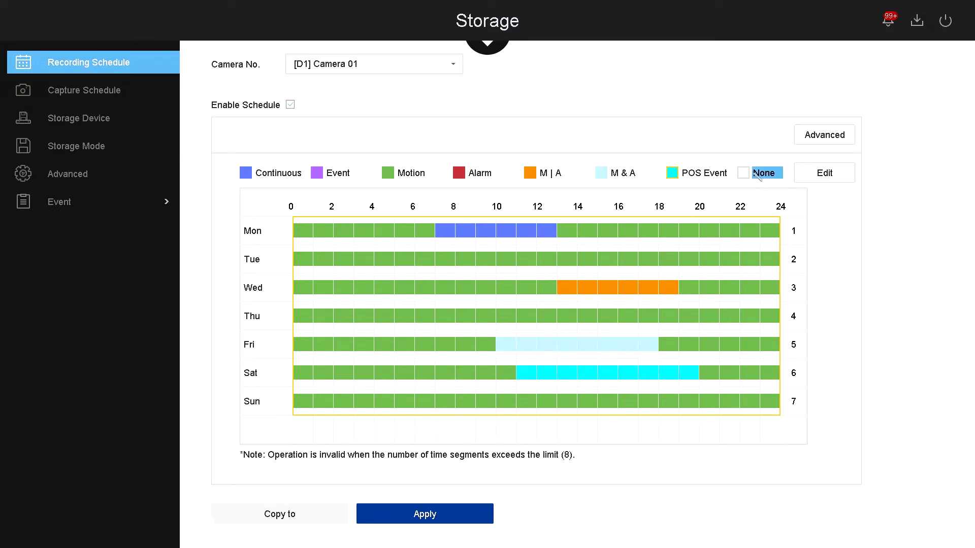
pyautogui.moveTo(777, 231); pyautogui.dragTo(579, 231)
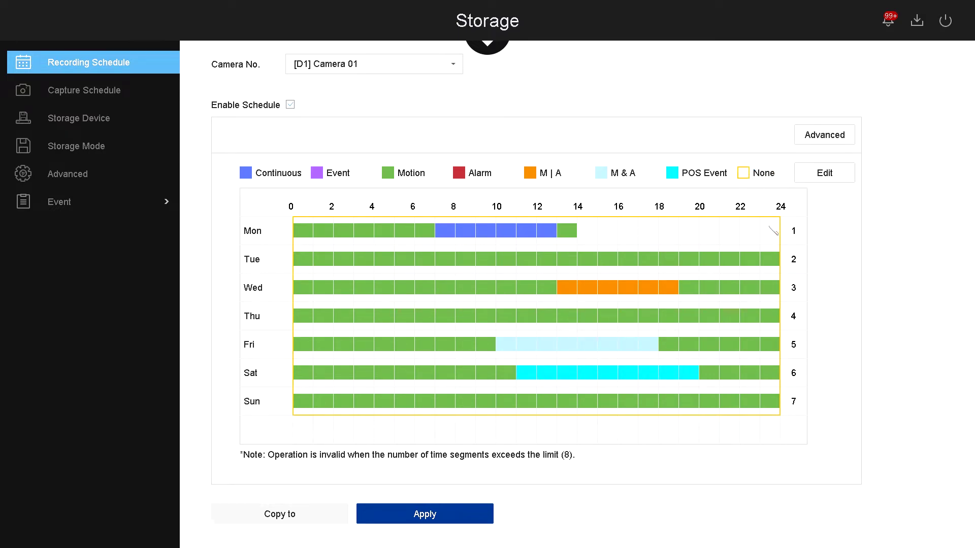
pyautogui.moveTo(594, 263); pyautogui.dragTo(757, 261)
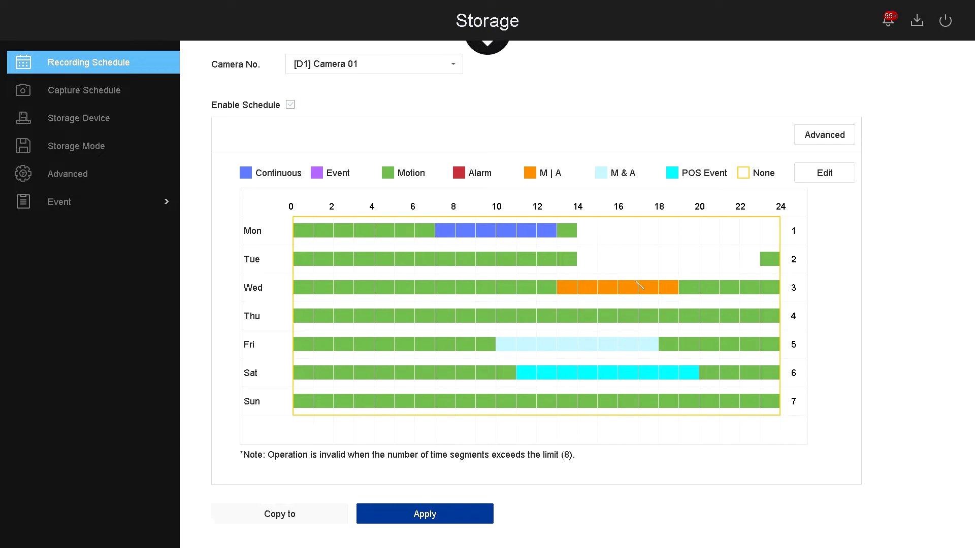
pyautogui.click(419, 176)
# Step: Apply Camera 01's recording schedule without copying it to other cameras
pyautogui.click(303, 517)
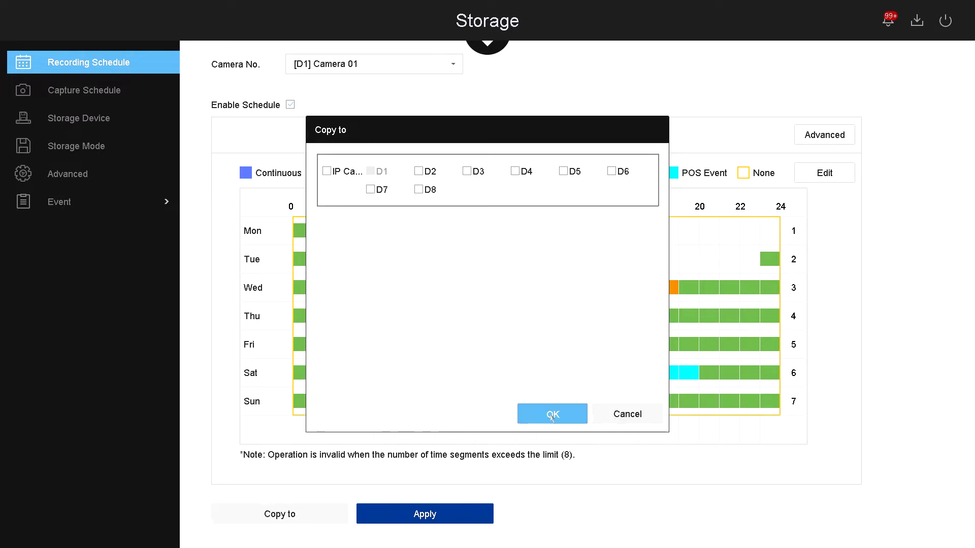
pyautogui.click(615, 423)
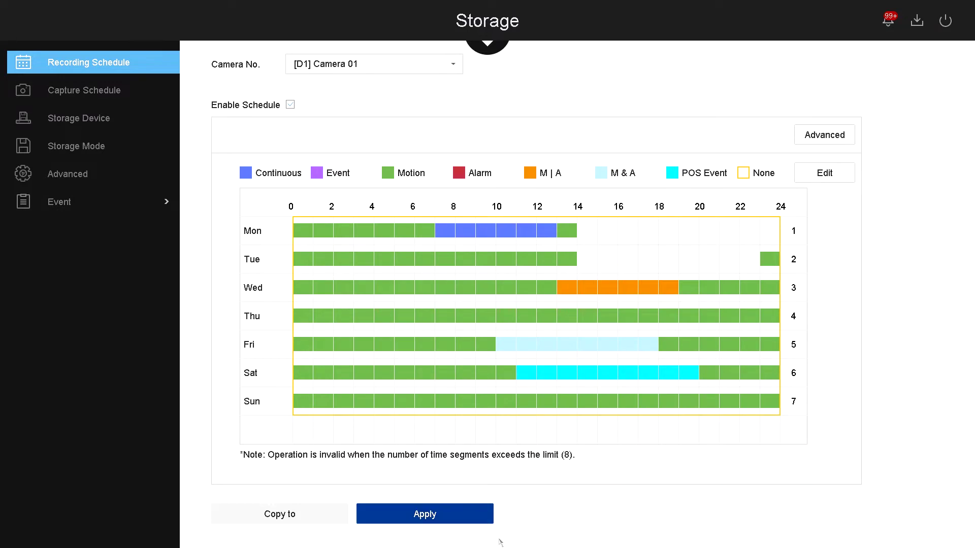
pyautogui.click(451, 522)
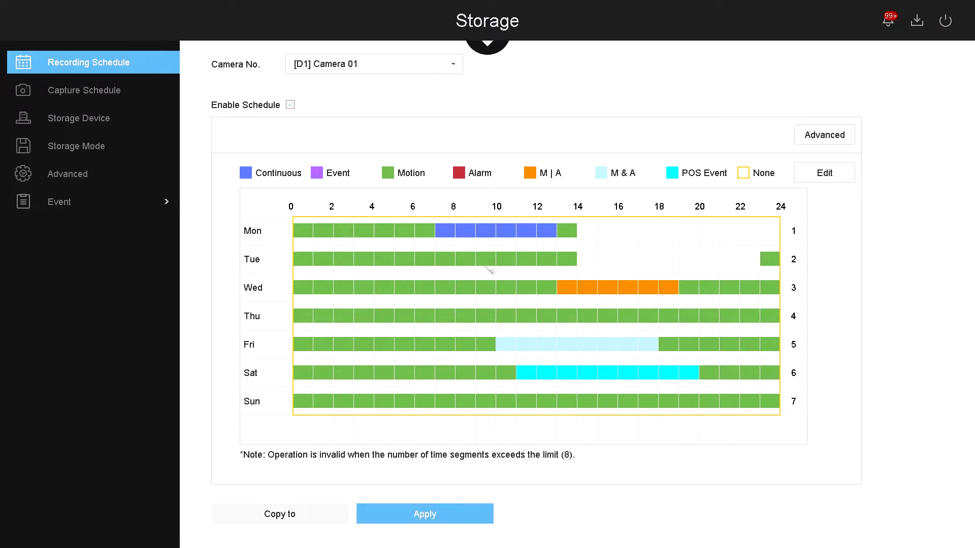
pyautogui.click(387, 61)
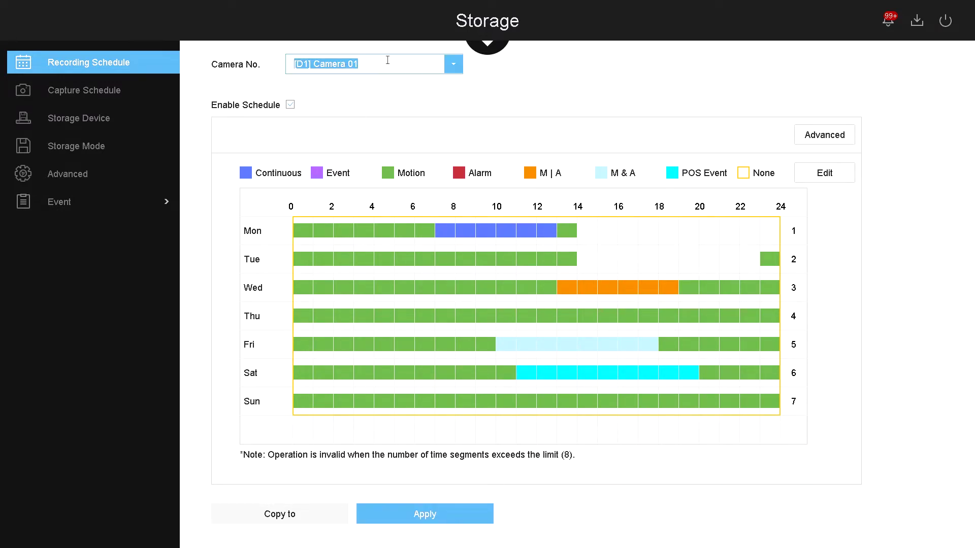
pyautogui.click(203, 110)
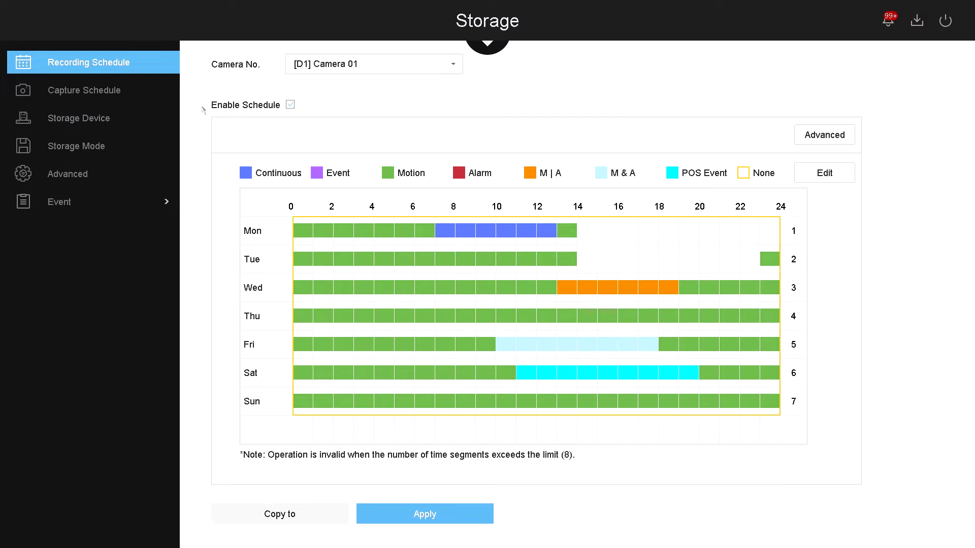
# Step: Set Camera 01's capture schedule to Motion for the entire week
pyautogui.click(144, 92)
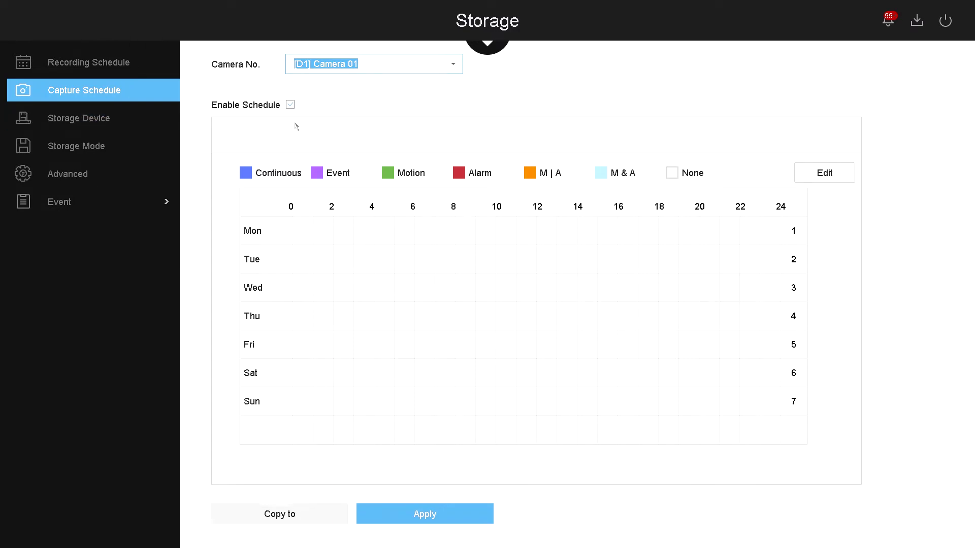
pyautogui.click(453, 65)
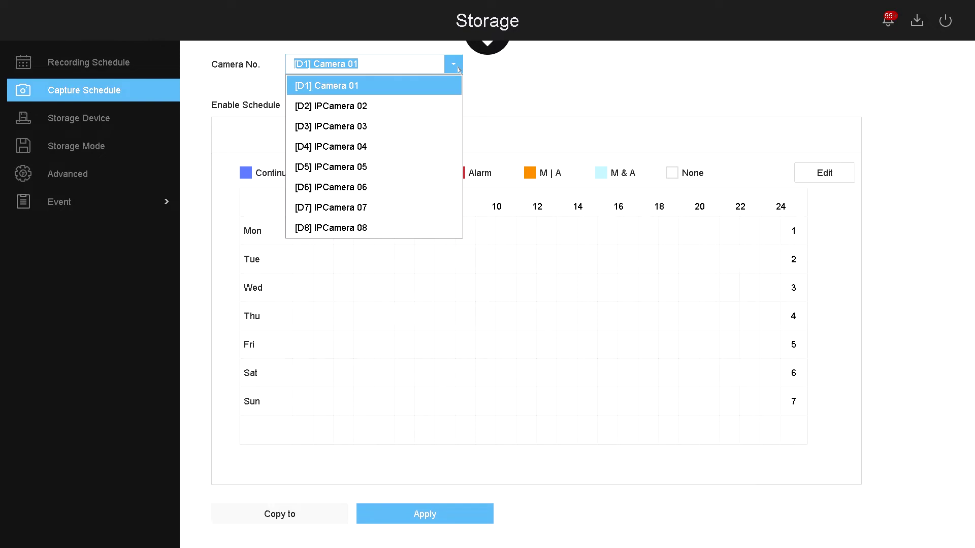
pyautogui.click(454, 64)
pyautogui.click(406, 173)
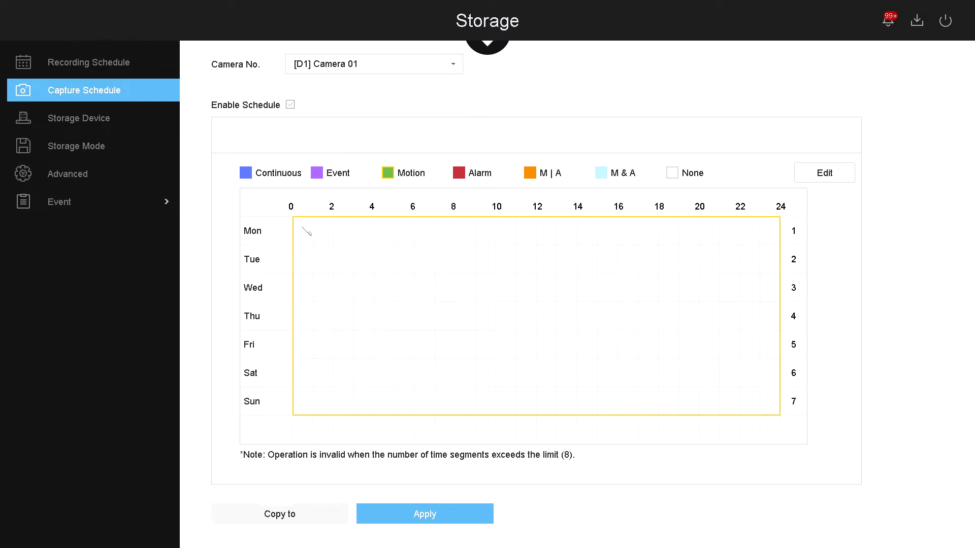
pyautogui.moveTo(303, 229); pyautogui.dragTo(768, 414)
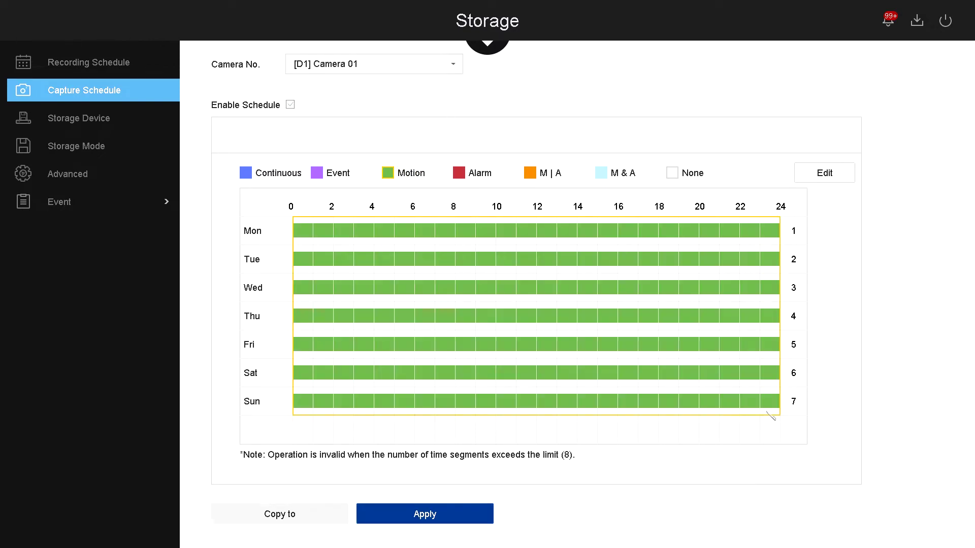
# Step: Apply the capture schedule without copying it, then go to Storage Device
pyautogui.click(464, 516)
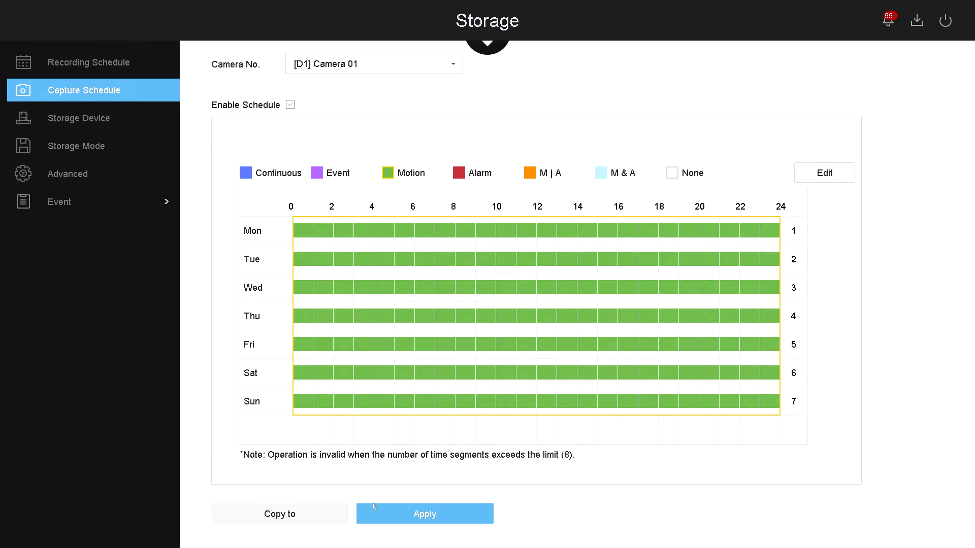
pyautogui.click(290, 514)
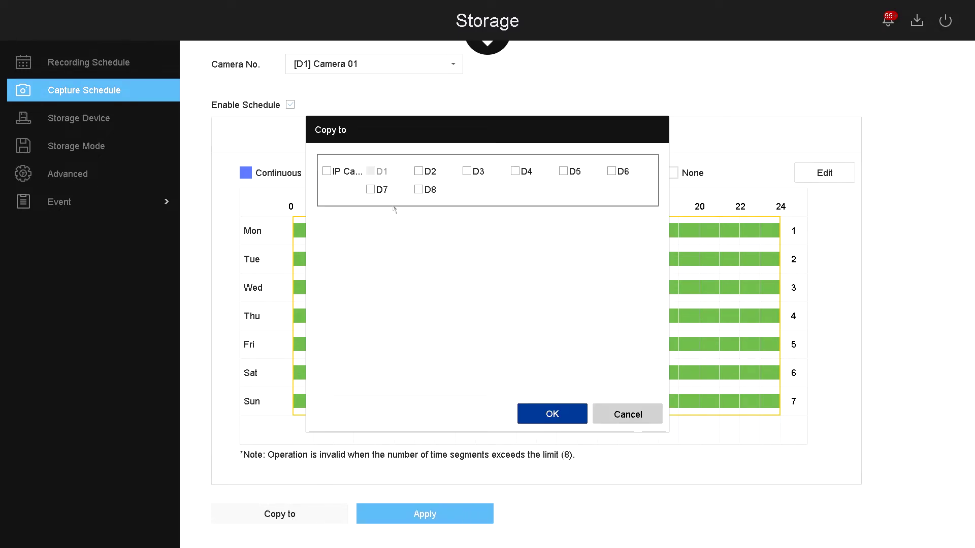
pyautogui.click(643, 421)
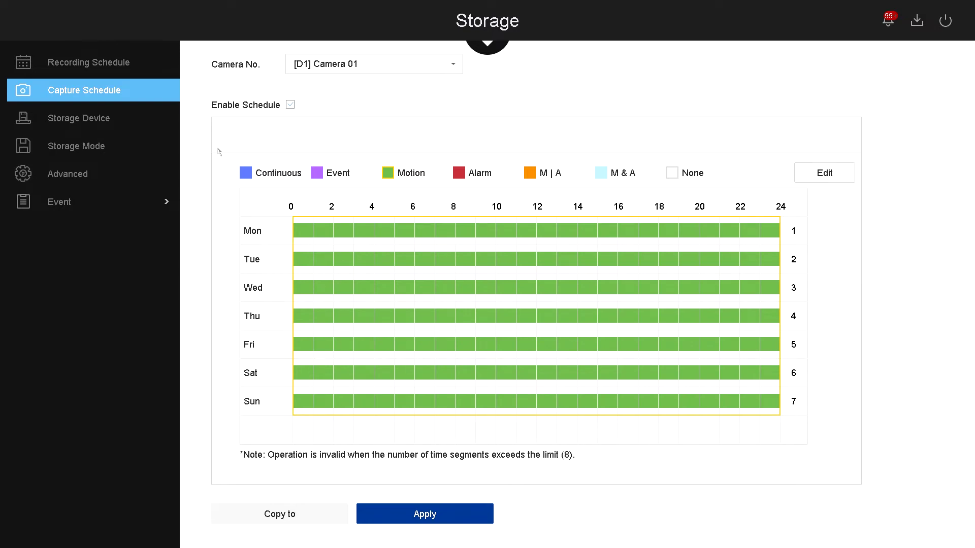
pyautogui.click(99, 127)
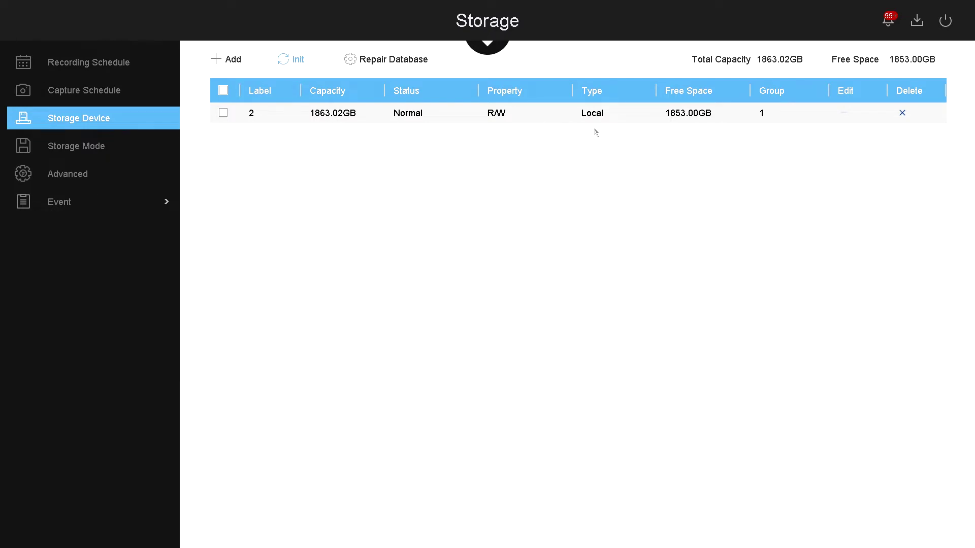
# Step: Select the 1863.02GB disk and cancel its initialization
pyautogui.click(222, 113)
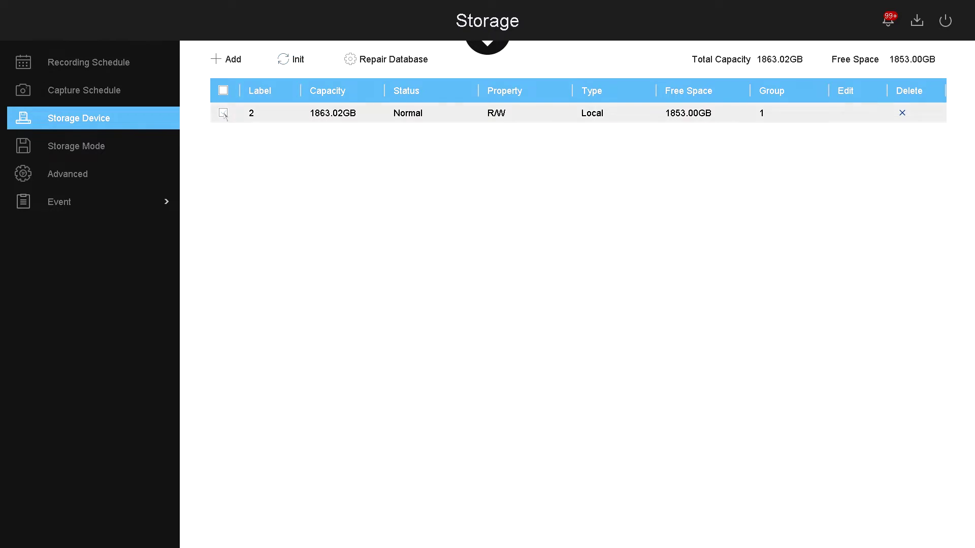
pyautogui.click(301, 61)
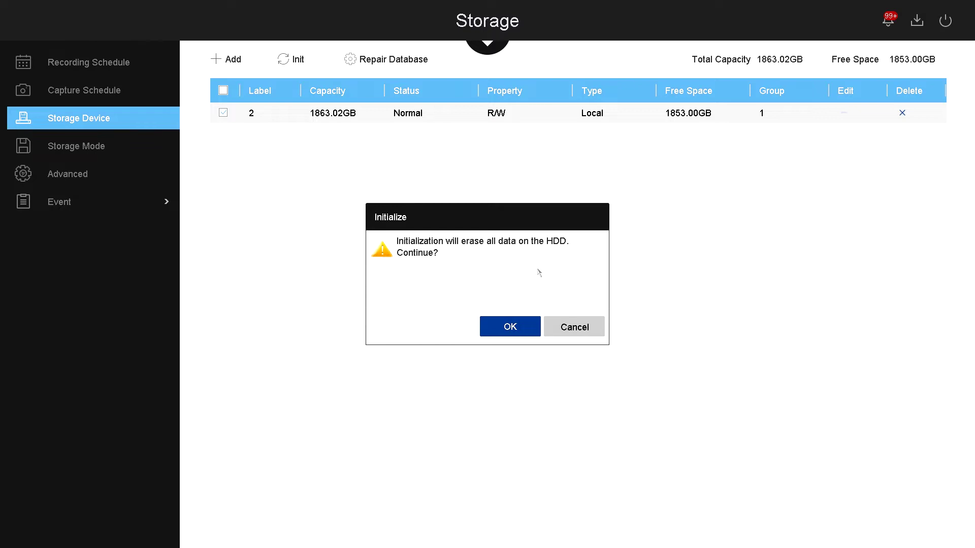
pyautogui.click(574, 325)
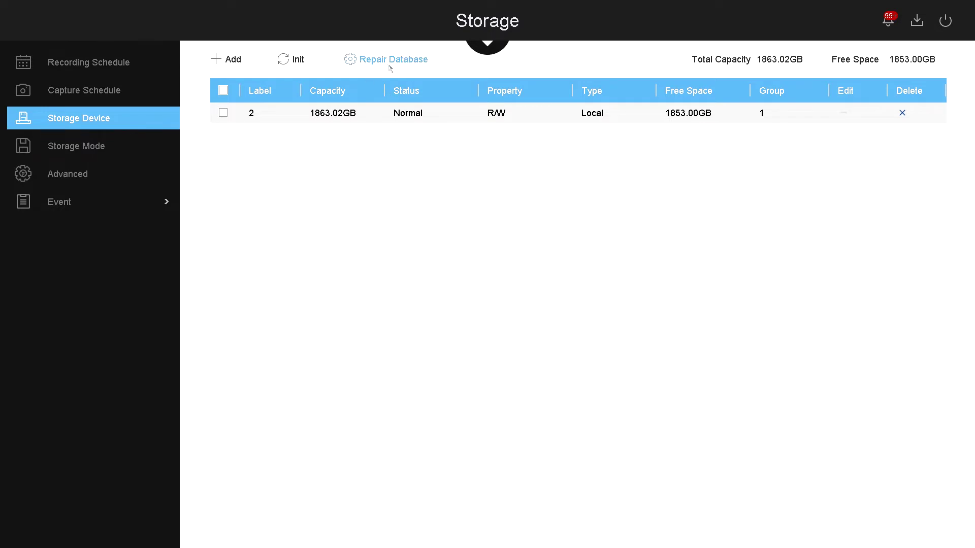
# Step: Decline rebuilding disk 2's database and switch to the Storage Mode page
pyautogui.click(223, 113)
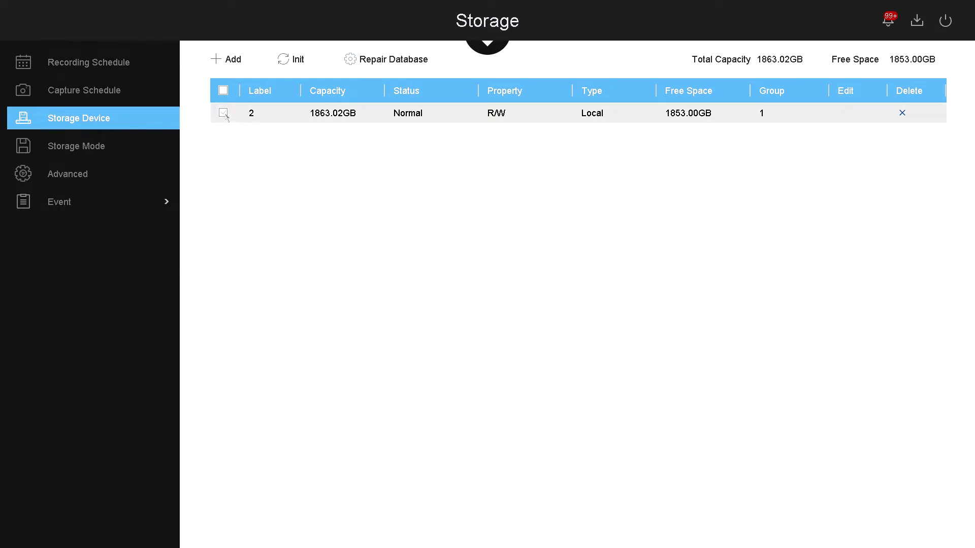
pyautogui.click(381, 61)
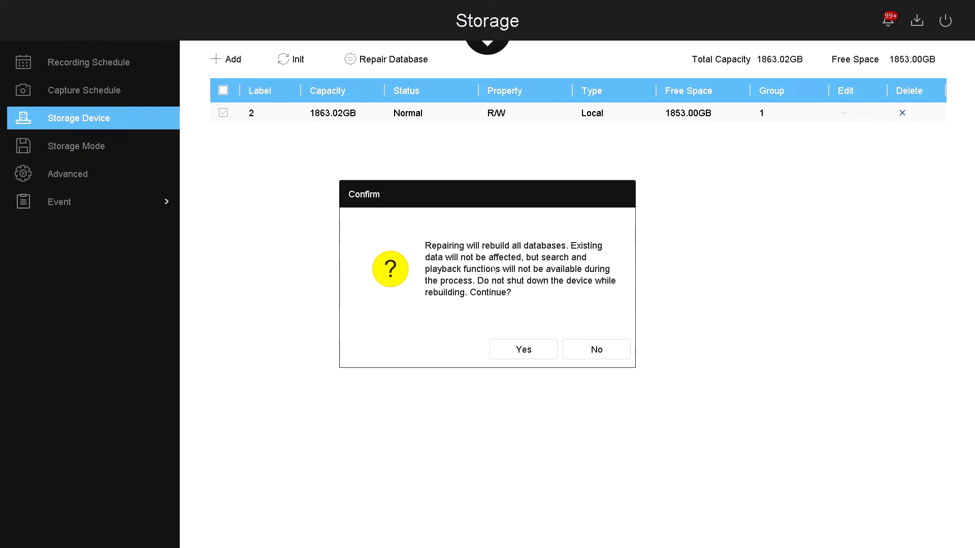
pyautogui.click(588, 343)
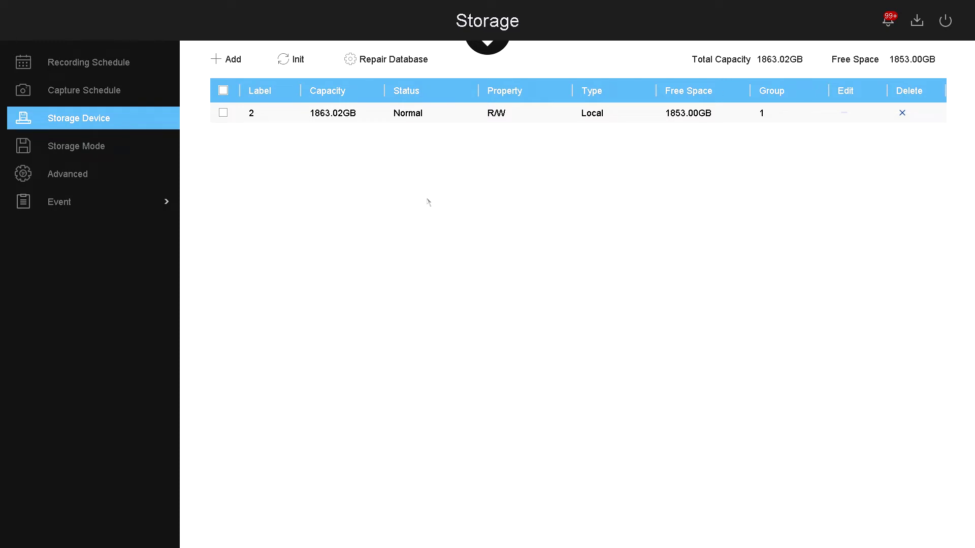
pyautogui.click(112, 147)
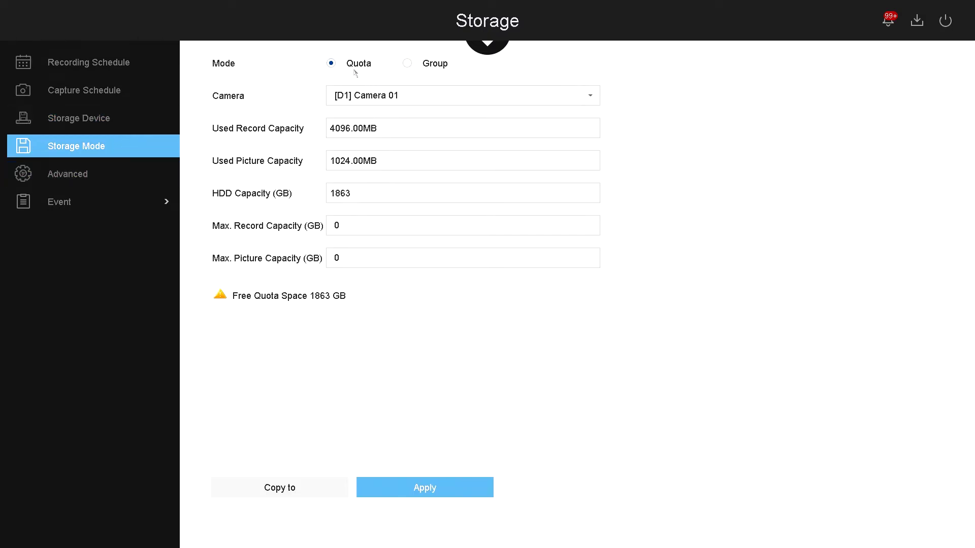
# Step: Enter 10 GB as Camera 01's Max. Record Capacity, fixing the mistyped 010
pyautogui.click(405, 94)
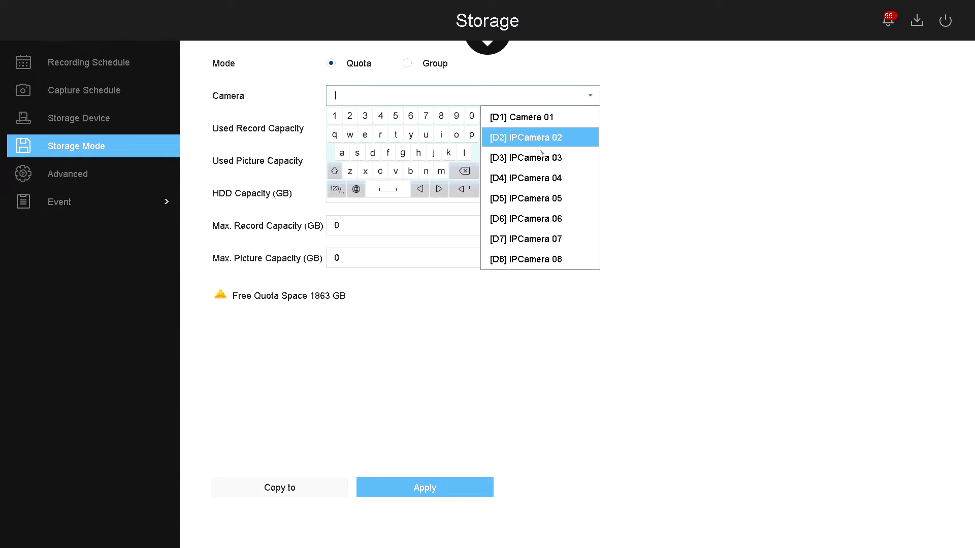
pyautogui.click(660, 200)
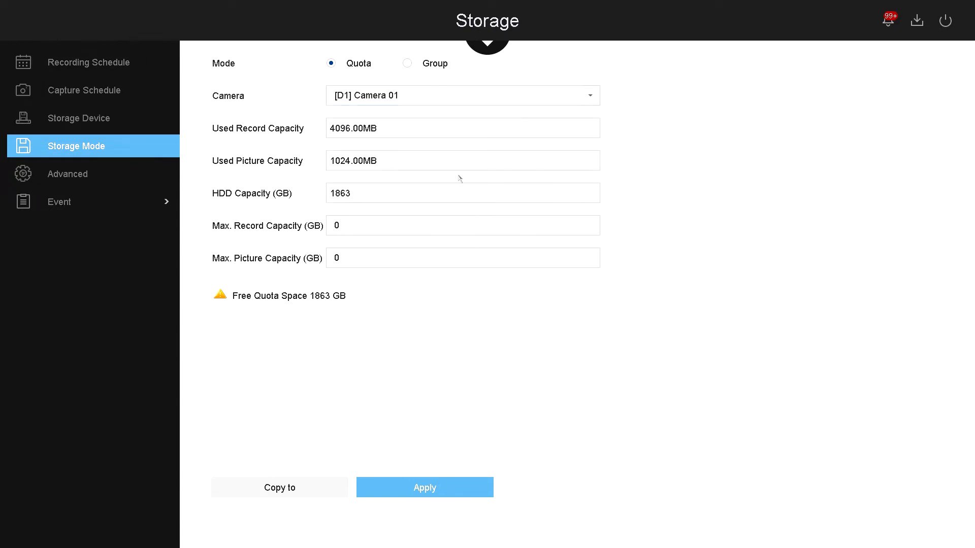
pyautogui.click(360, 225)
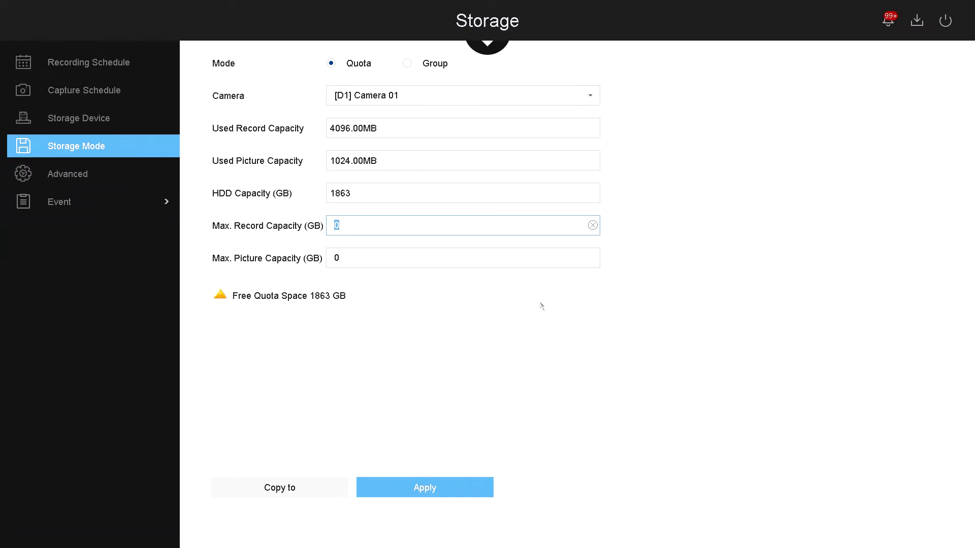
pyautogui.click(381, 224)
pyautogui.click(346, 246)
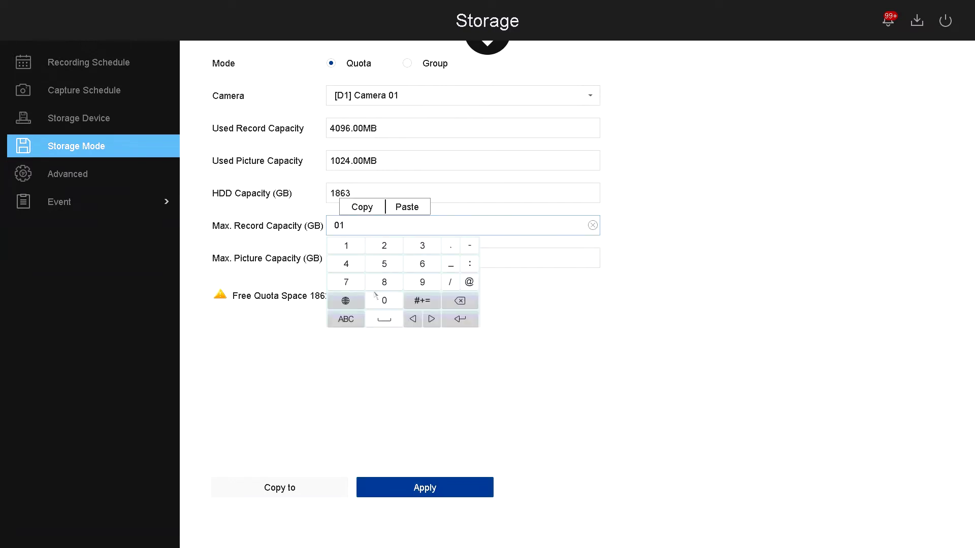
pyautogui.click(384, 300)
pyautogui.click(565, 321)
pyautogui.click(338, 225)
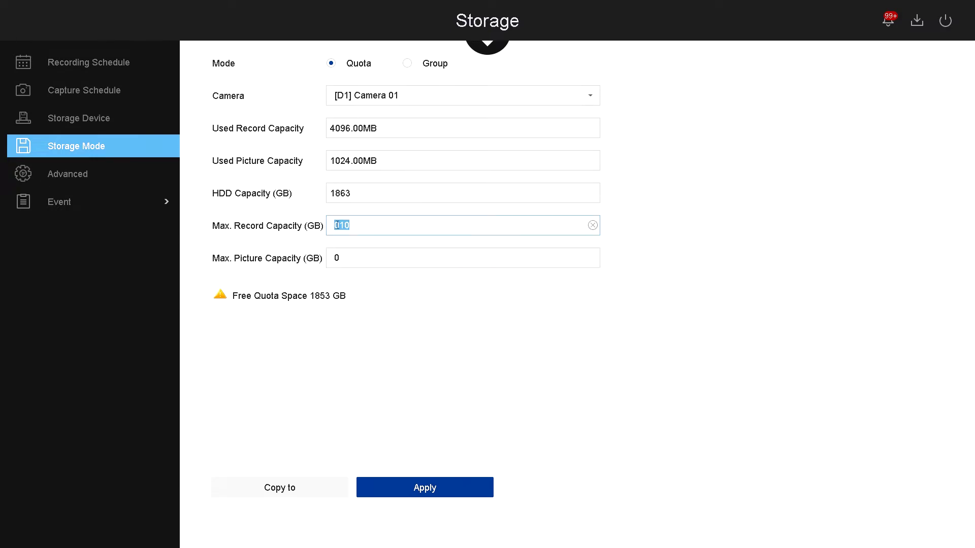
pyautogui.click(338, 224)
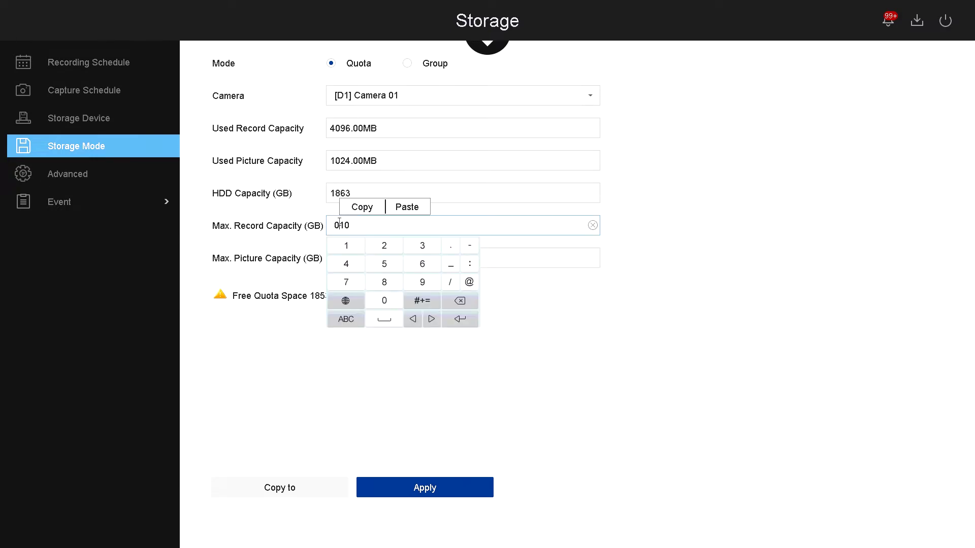
pyautogui.click(528, 315)
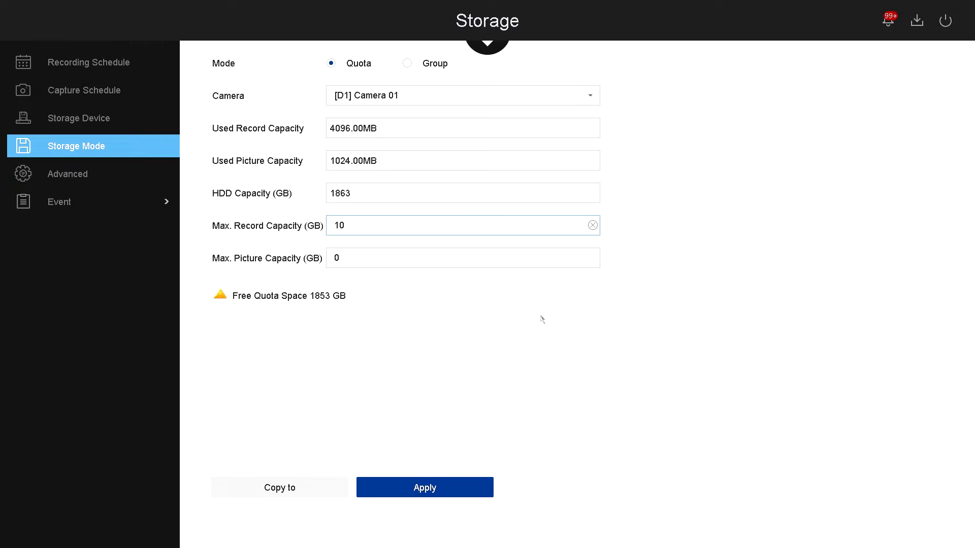
pyautogui.click(572, 327)
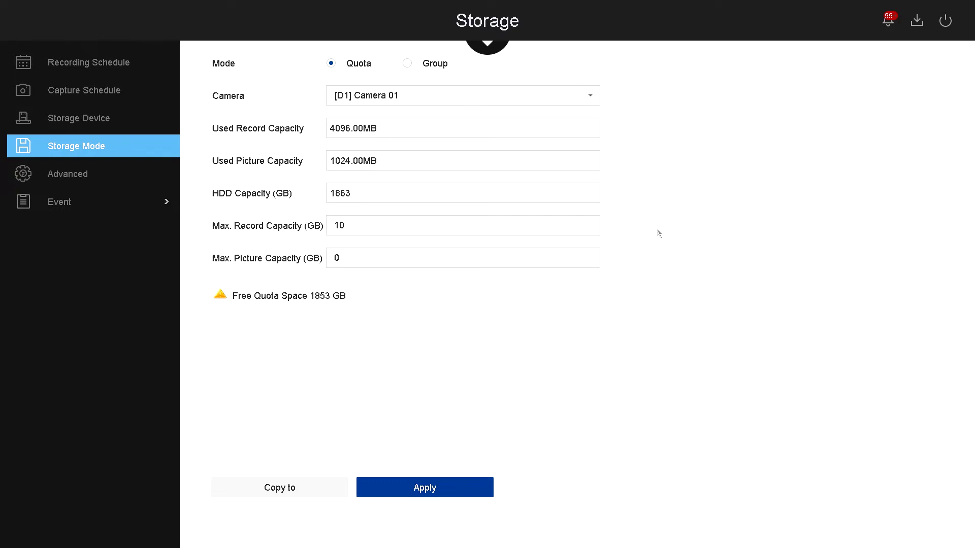
# Step: Choose Group storage mode with HDD Group 1 recording IP cameras D1–D8
pyautogui.click(408, 64)
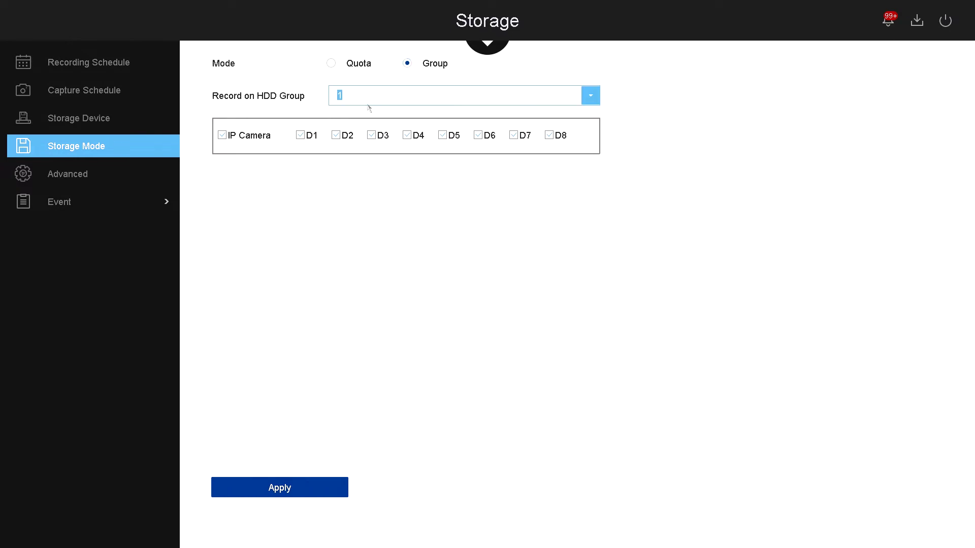
pyautogui.click(415, 96)
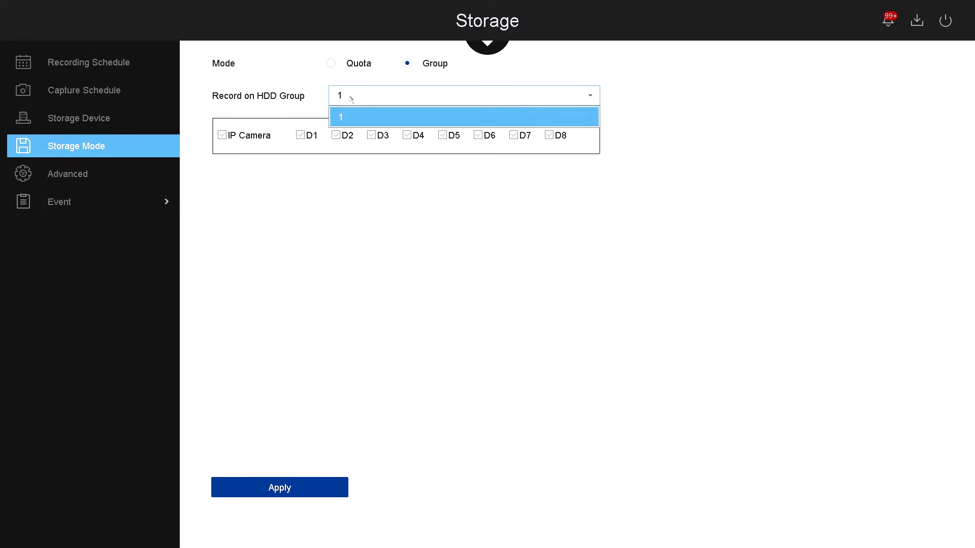
pyautogui.click(364, 212)
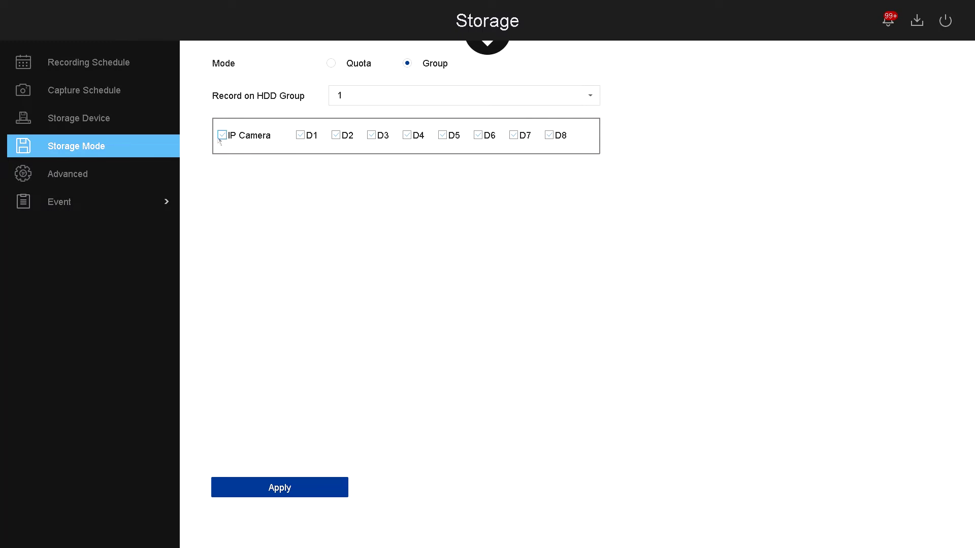
pyautogui.click(383, 95)
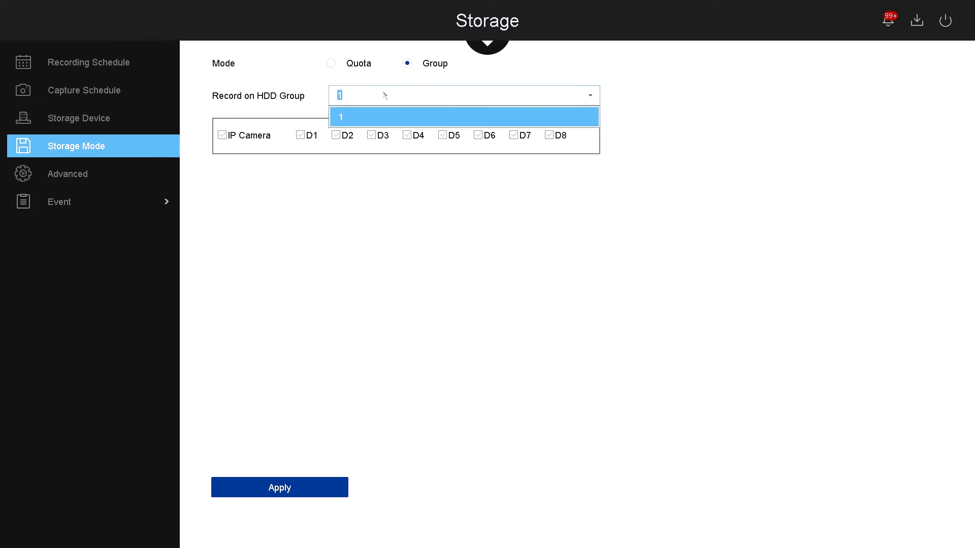
pyautogui.click(385, 95)
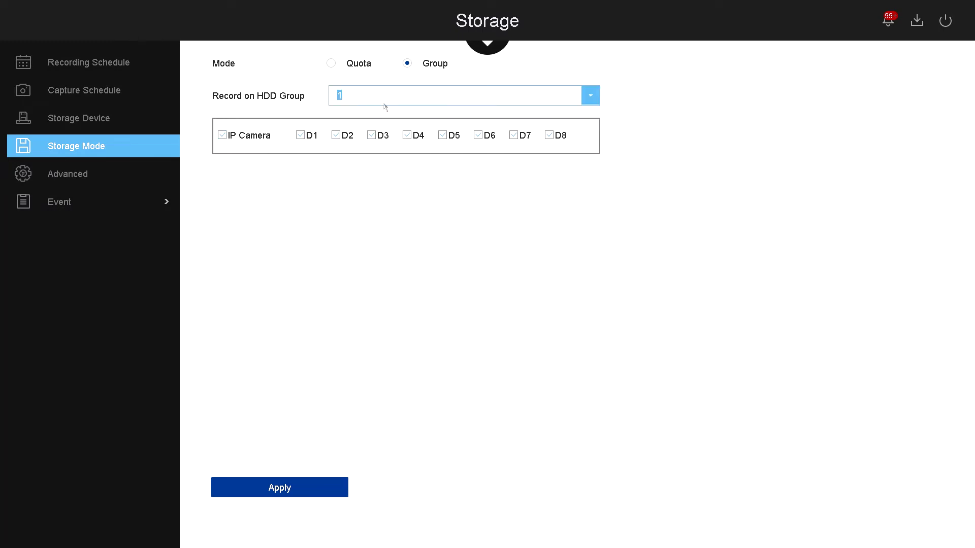
# Step: Show the Advanced storage page with Overwrite and Enable HDD Sleeping checked
pyautogui.click(72, 181)
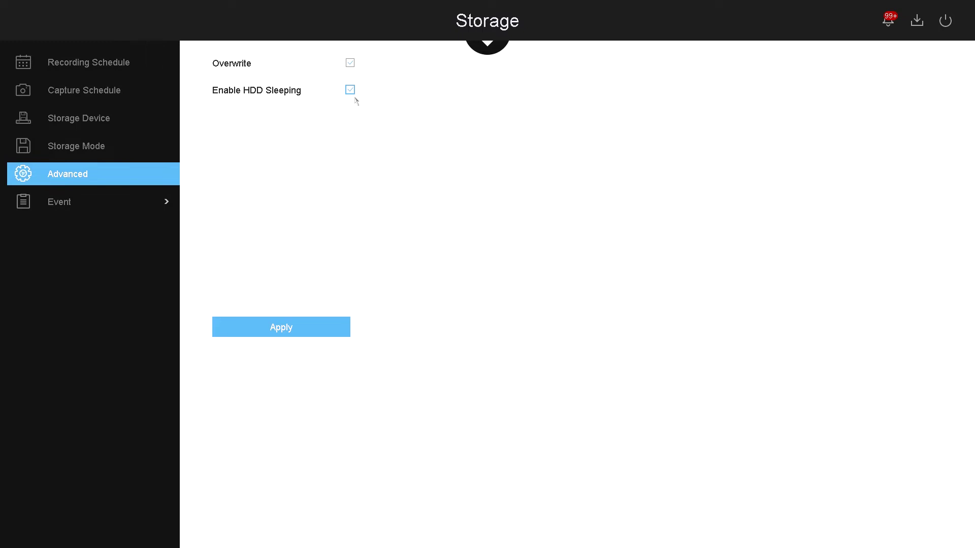
# Step: Open Normal Event motion detection settings for [D1] Camera 01
pyautogui.click(81, 200)
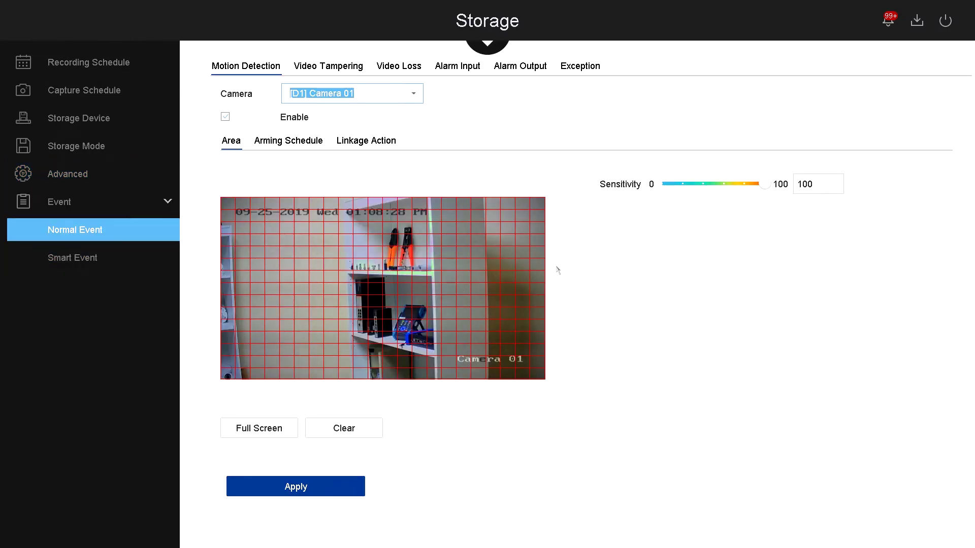
pyautogui.click(415, 95)
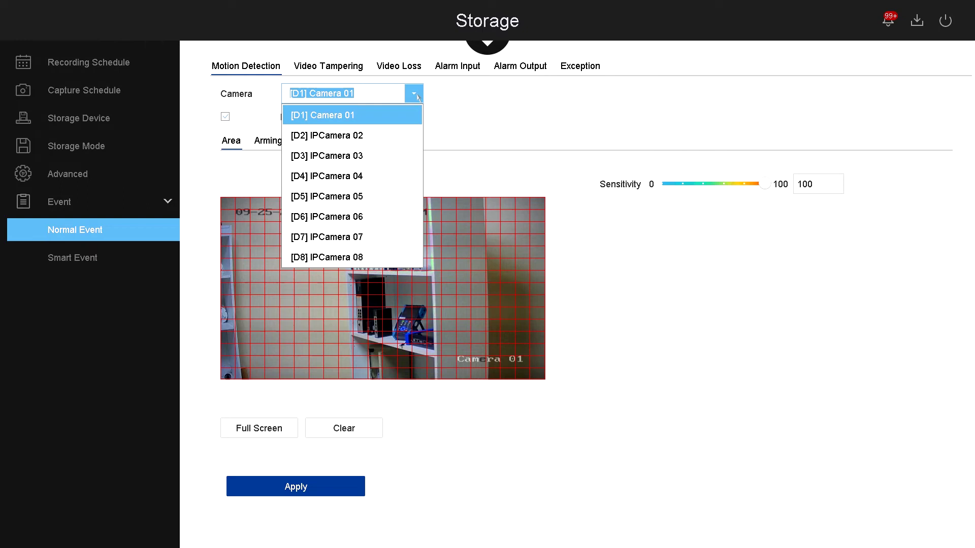
pyautogui.click(416, 96)
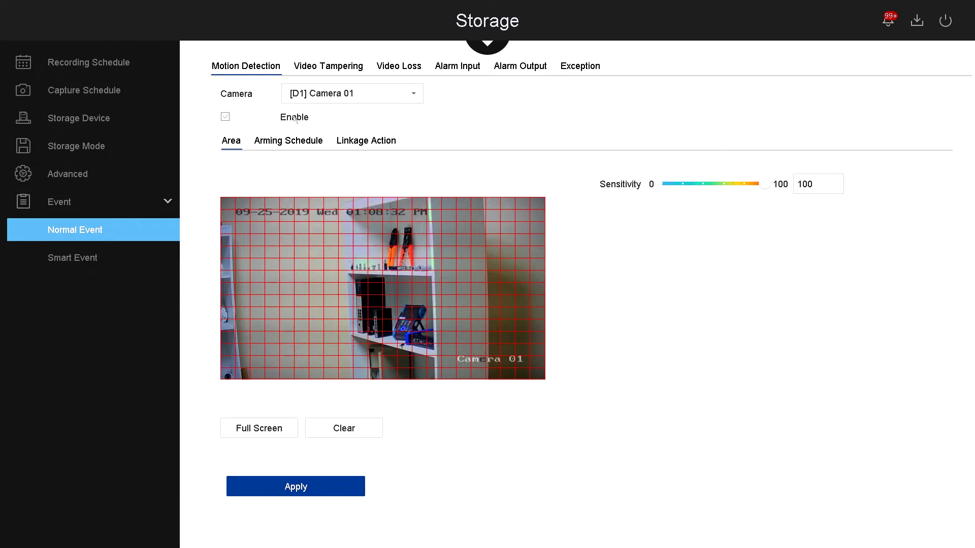
pyautogui.click(225, 118)
# Step: Replace the full-frame motion grid with three drawn detection areas and apply them
pyautogui.click(344, 430)
pyautogui.moveTo(249, 227); pyautogui.dragTo(347, 341)
pyautogui.moveTo(399, 224); pyautogui.dragTo(512, 331)
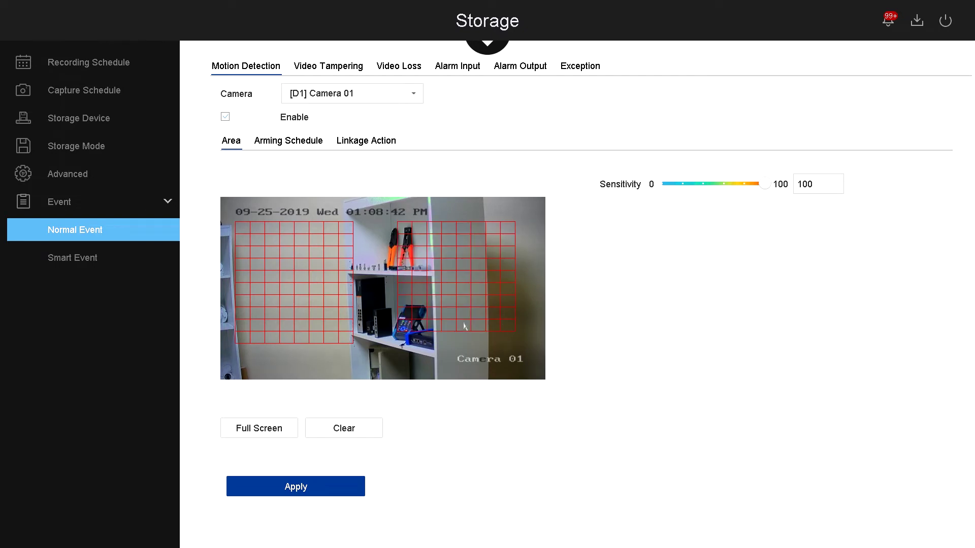
pyautogui.moveTo(335, 355); pyautogui.dragTo(427, 379)
pyautogui.click(297, 486)
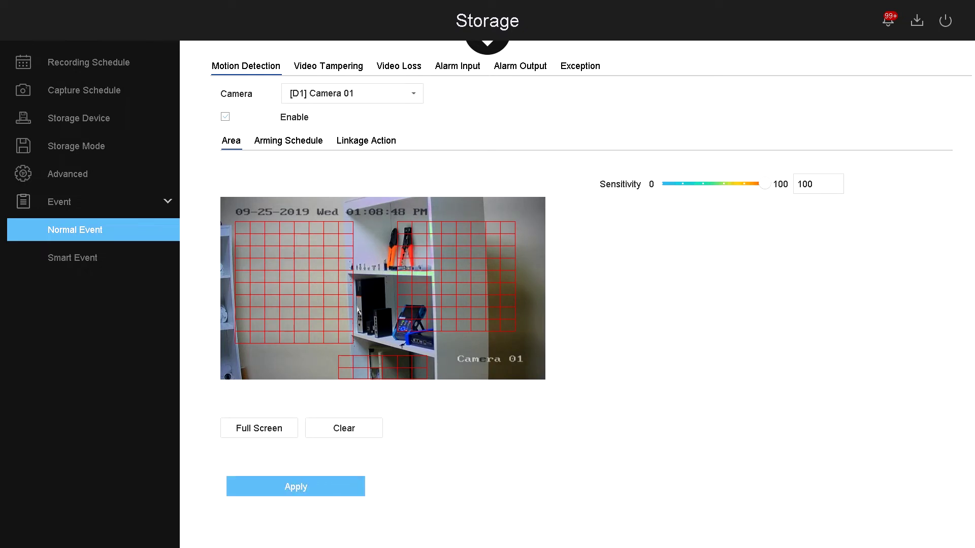
pyautogui.click(288, 142)
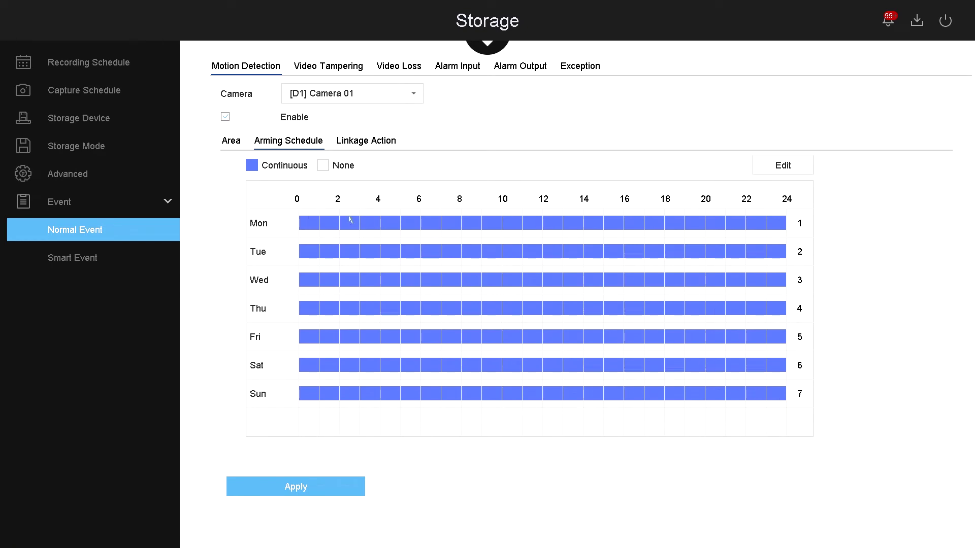
# Step: Browse motion linkage actions and video tampering, ending on Camera 01's Video Loss settings
pyautogui.click(384, 143)
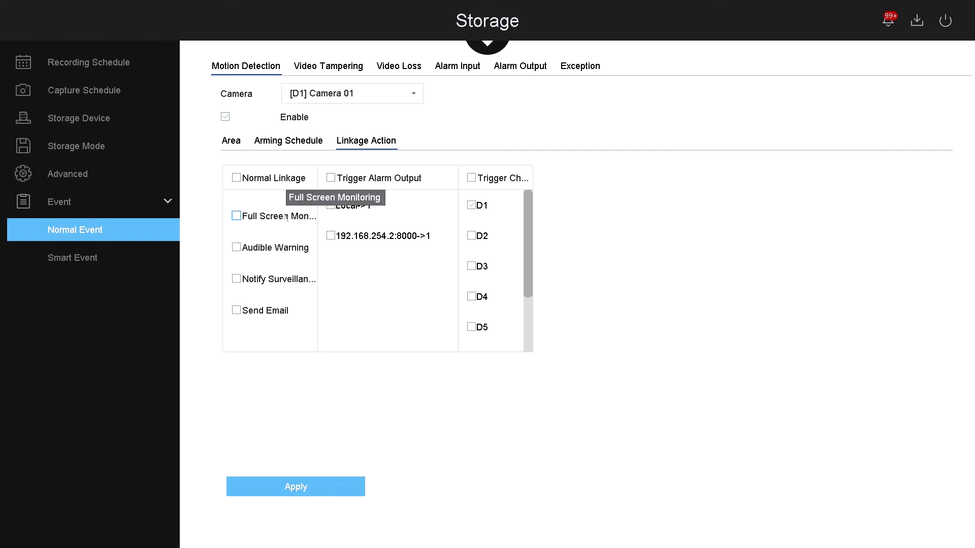
pyautogui.click(337, 69)
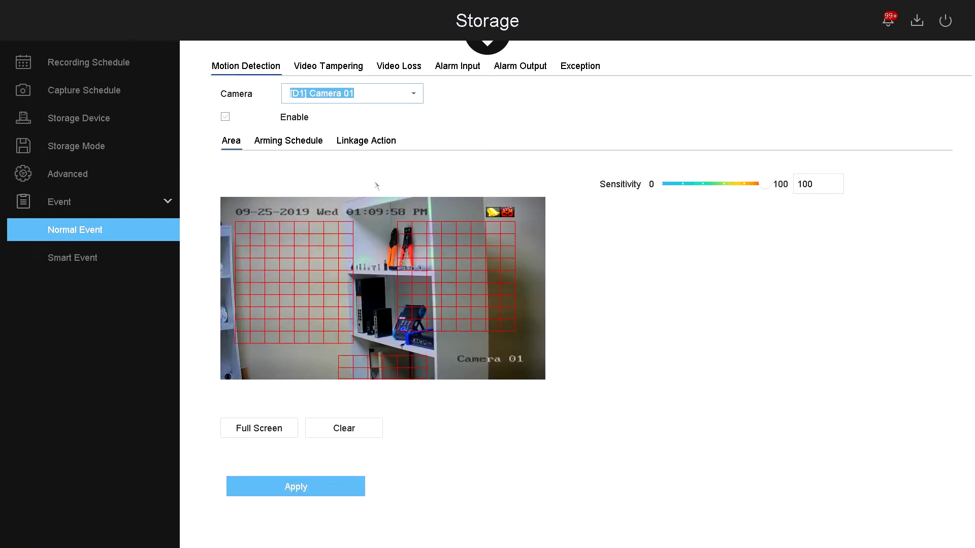
pyautogui.click(365, 144)
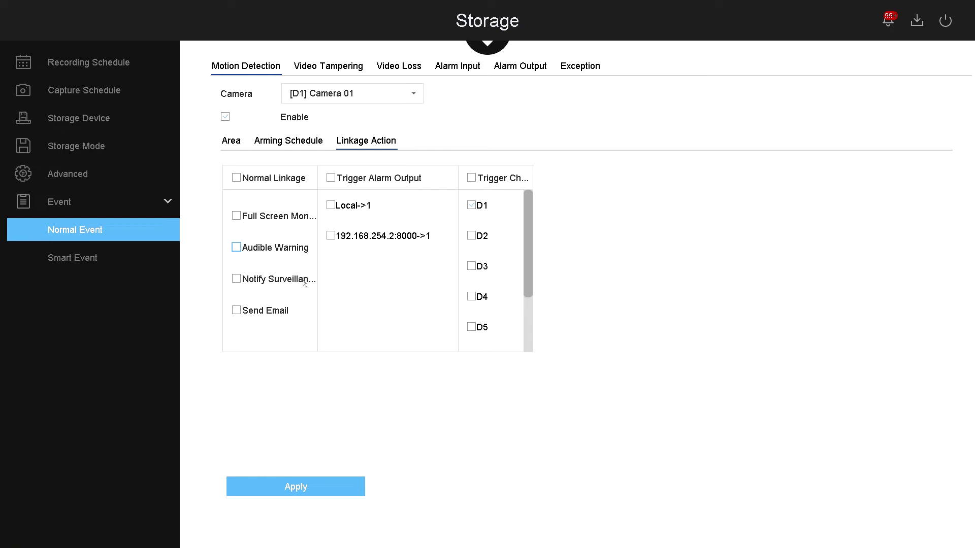
pyautogui.click(402, 71)
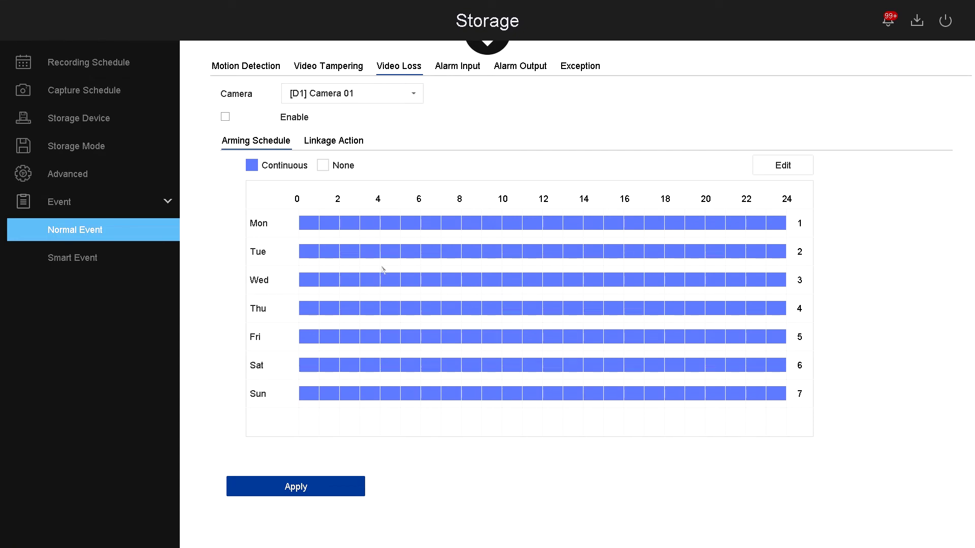
# Step: View Camera 01's Video Loss linkage actions, then list the alarm inputs
pyautogui.click(341, 142)
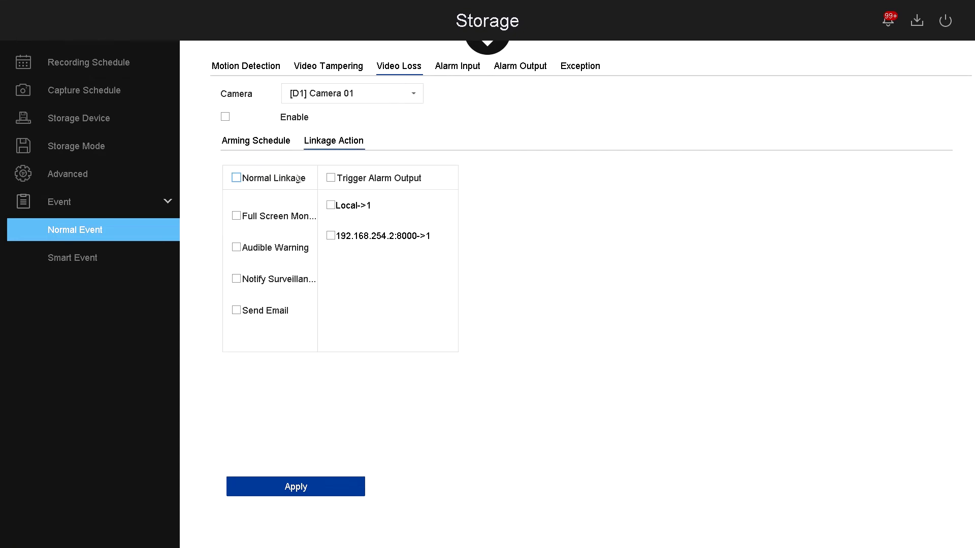
pyautogui.click(419, 93)
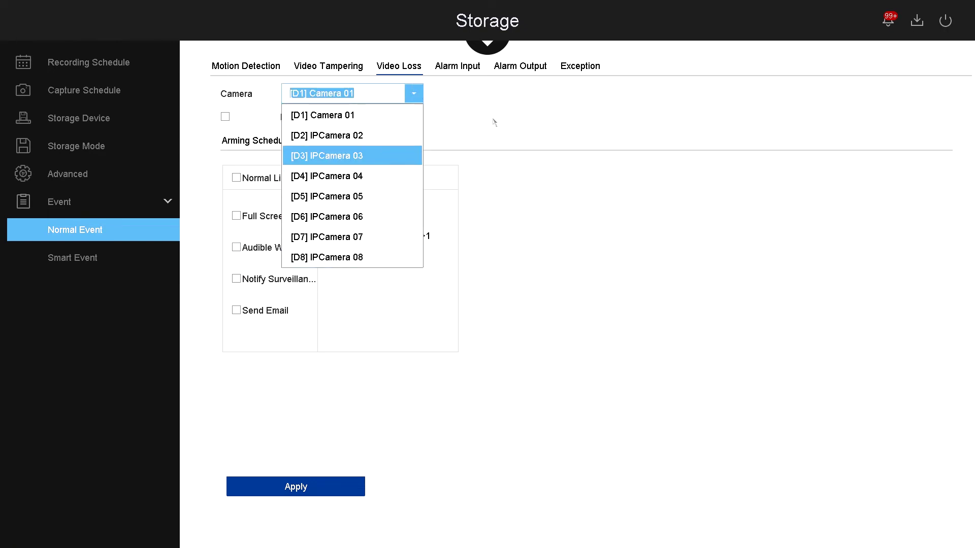
pyautogui.click(462, 108)
pyautogui.click(454, 70)
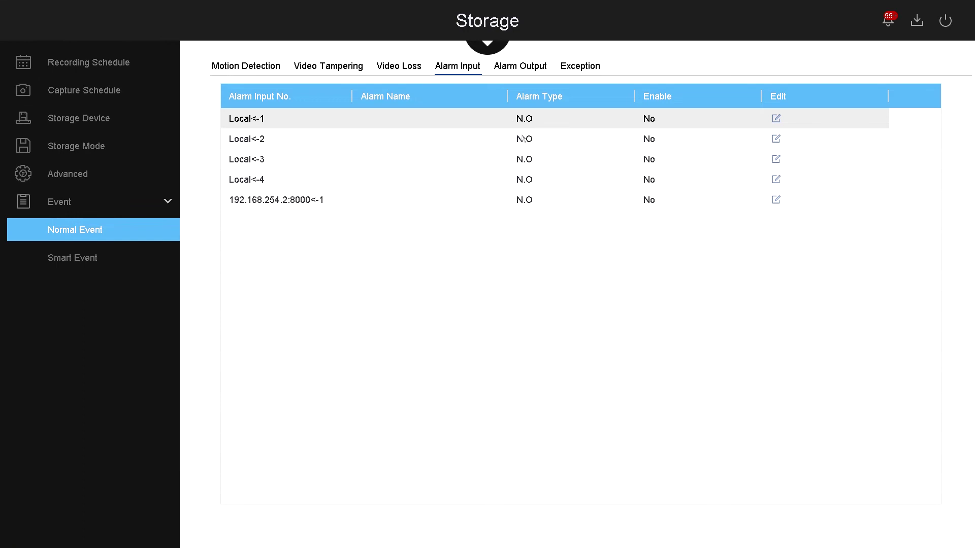
# Step: Review the alarm outputs, Local->1 and the IP output at 5s dwell, and Local->1's schedule
pyautogui.click(526, 71)
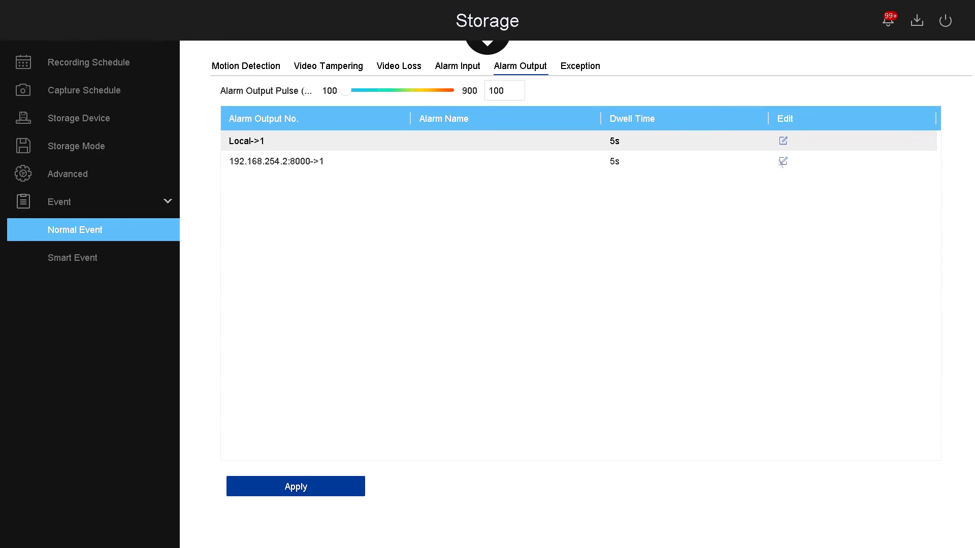
pyautogui.click(783, 141)
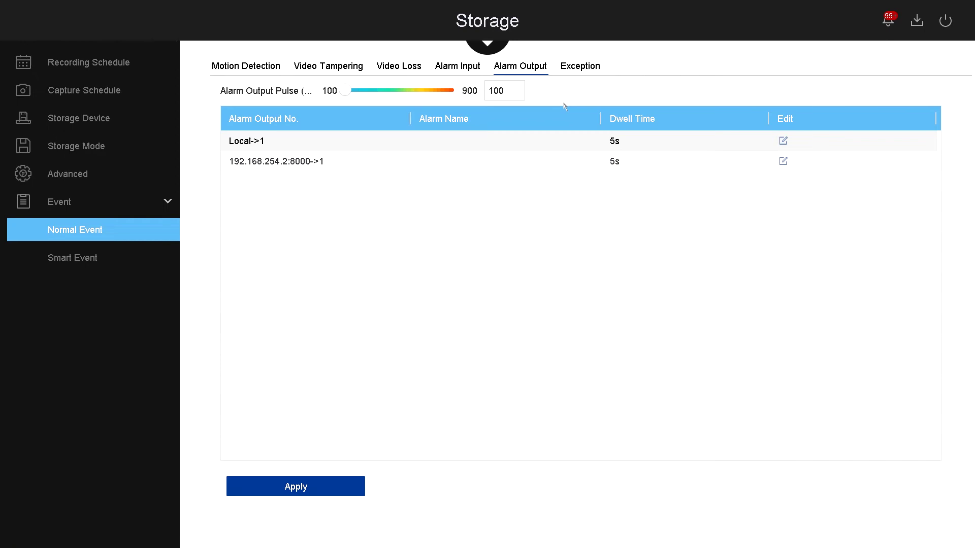
# Step: Browse the Exception settings' exception types and leave the type on HDD Full
pyautogui.click(584, 68)
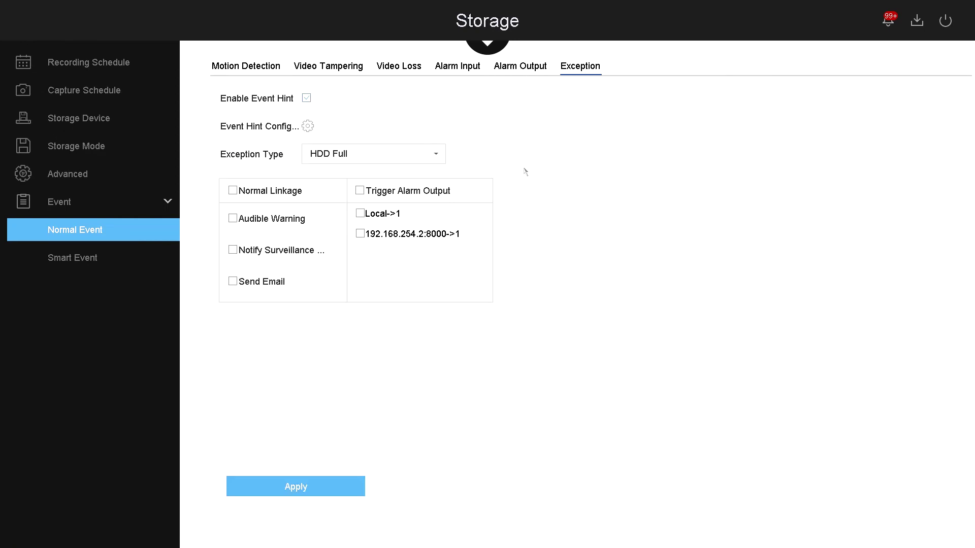
pyautogui.click(436, 154)
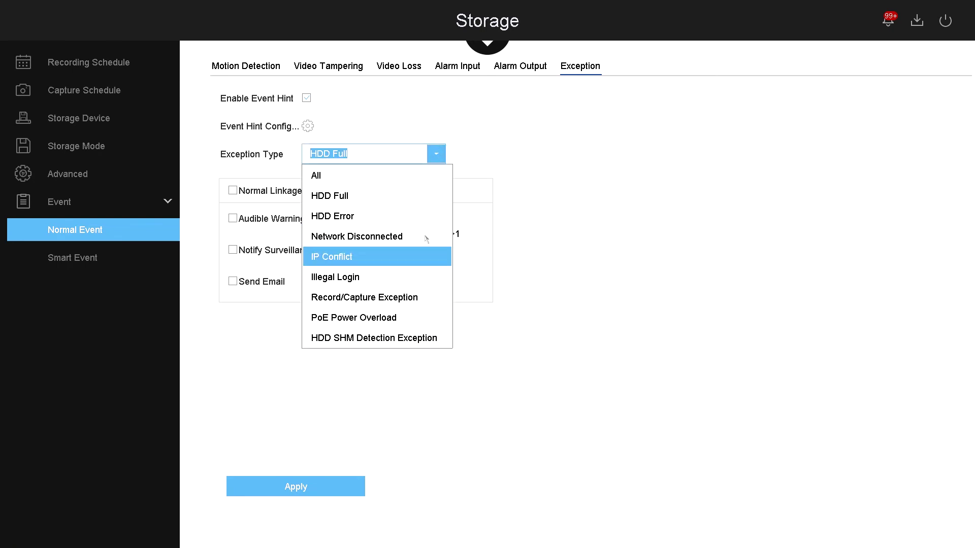
pyautogui.click(436, 152)
pyautogui.click(436, 154)
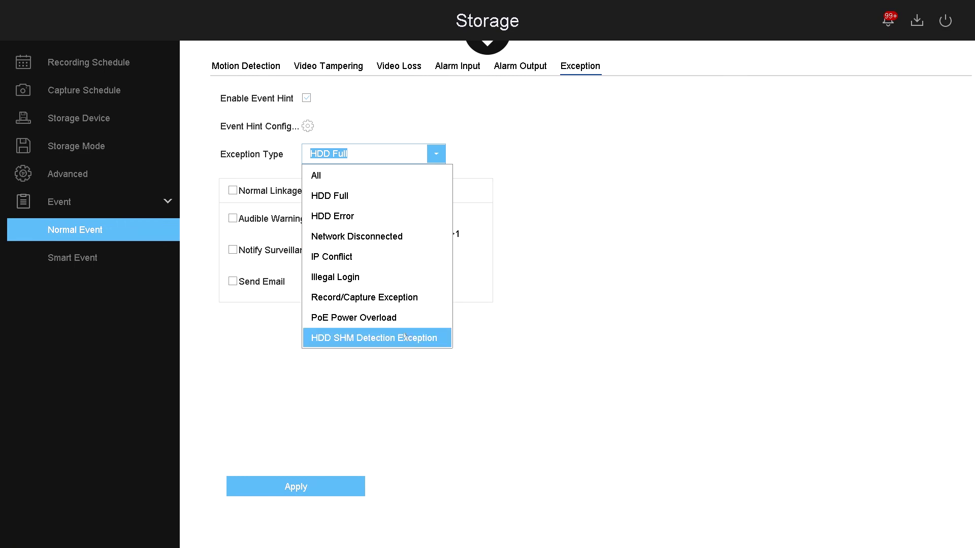
pyautogui.click(524, 316)
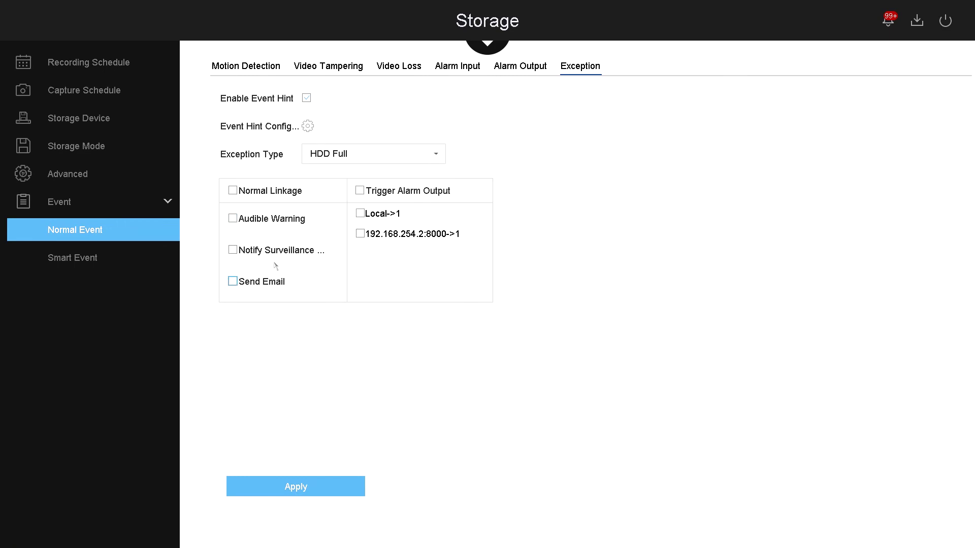
# Step: Bring up Camera 01's Smart Event area settings with Vehicle detection kept as the event type
pyautogui.click(89, 257)
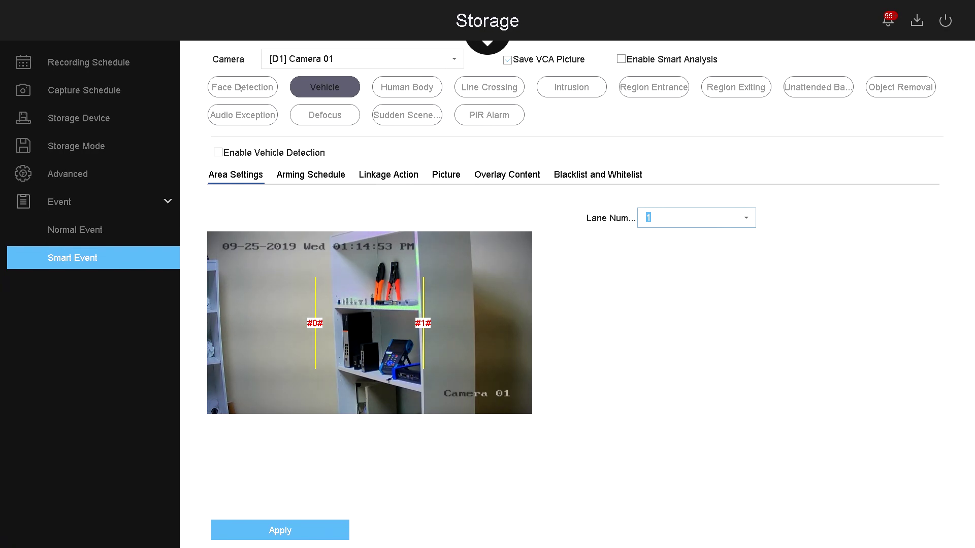
pyautogui.click(302, 94)
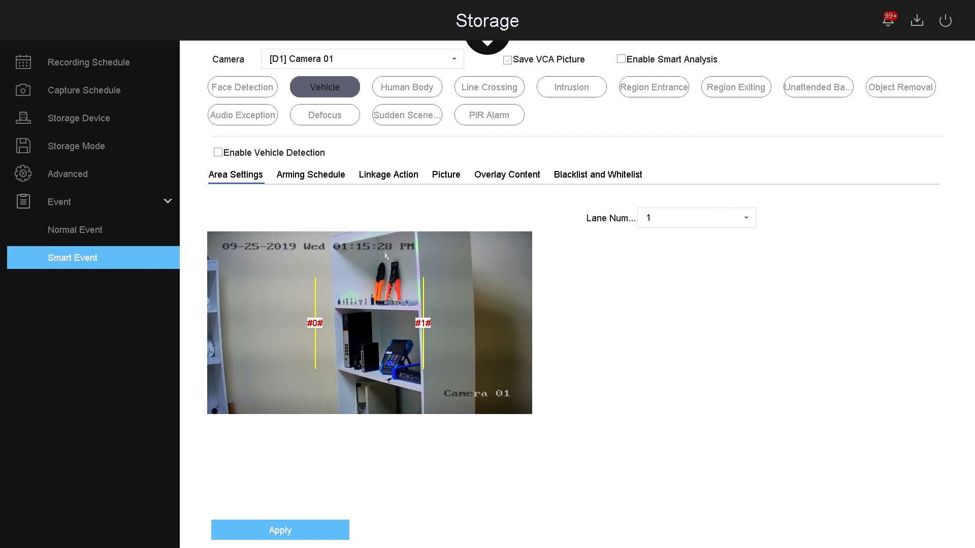
# Step: Review vehicle arming schedule and linkage type (back to blacklist), then picture settings: quality 80, size 1024
pyautogui.click(306, 174)
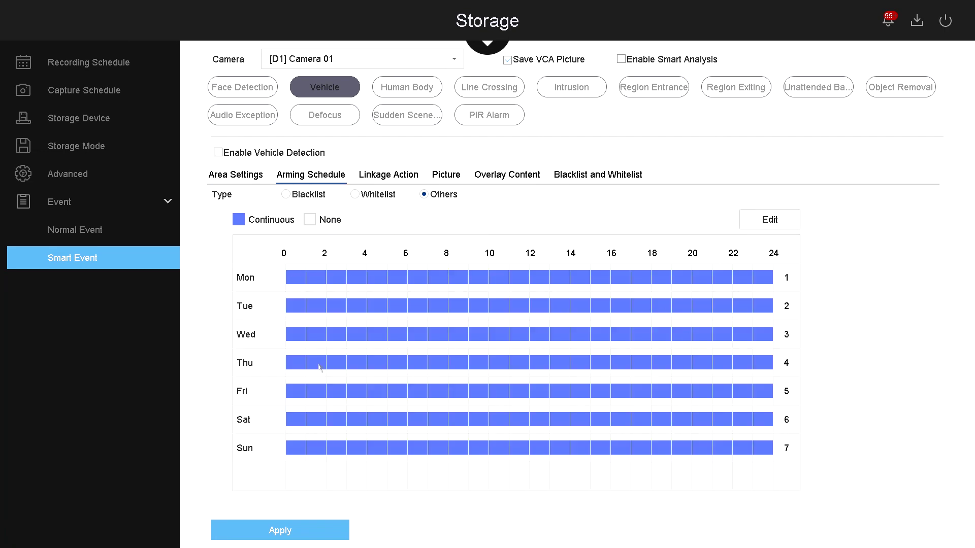
pyautogui.click(388, 175)
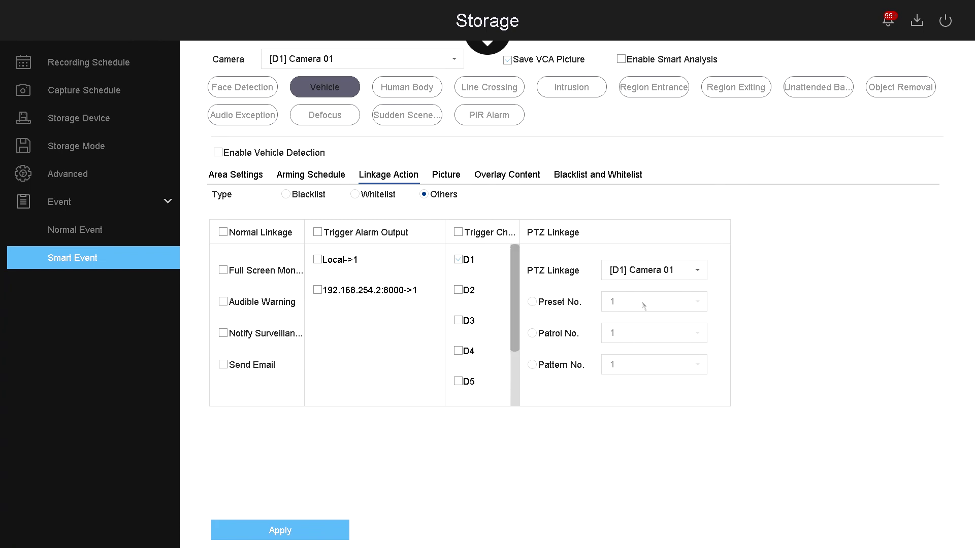
pyautogui.click(306, 200)
pyautogui.click(377, 198)
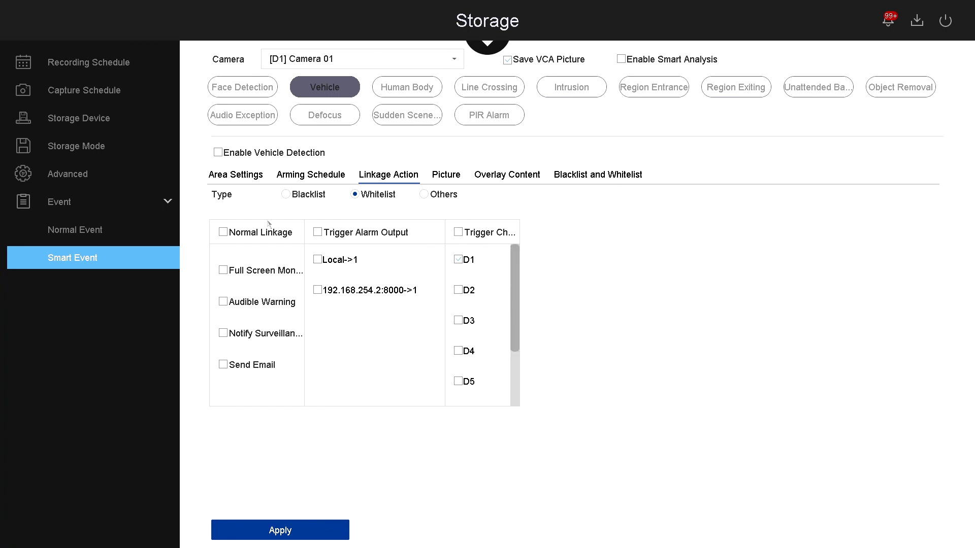
pyautogui.click(298, 196)
pyautogui.click(446, 174)
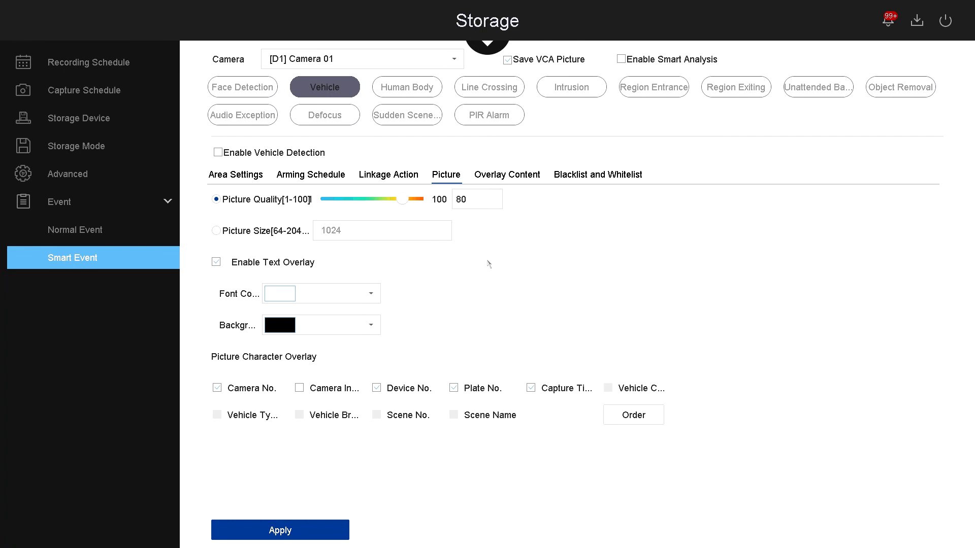
# Step: Check the overlay font colour and background colour choices, keeping the black background
pyautogui.click(370, 293)
pyautogui.click(371, 294)
pyautogui.click(371, 327)
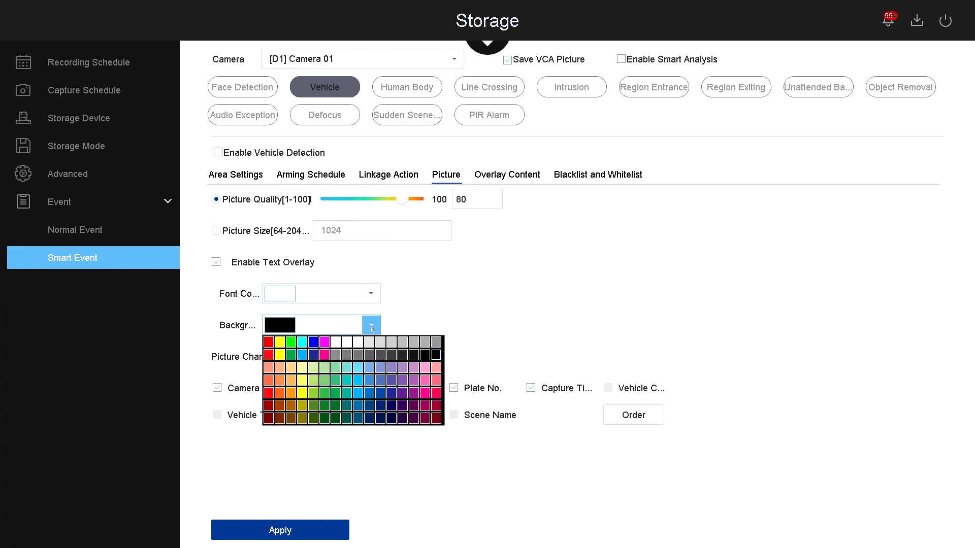
pyautogui.click(371, 328)
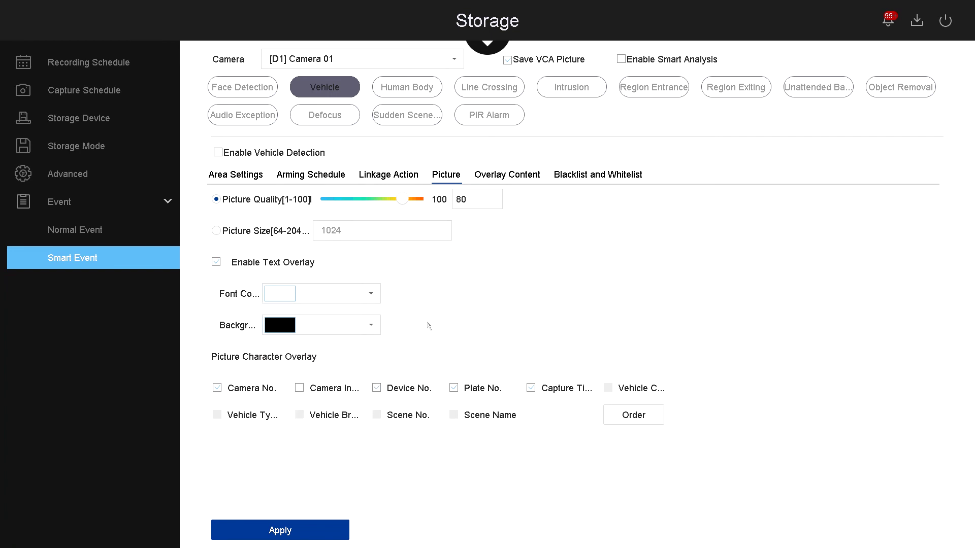
# Step: Review overlay content fields (Device No. Camera 01, Camera No., Camera Info.), then the blacklist/whitelist
pyautogui.click(523, 177)
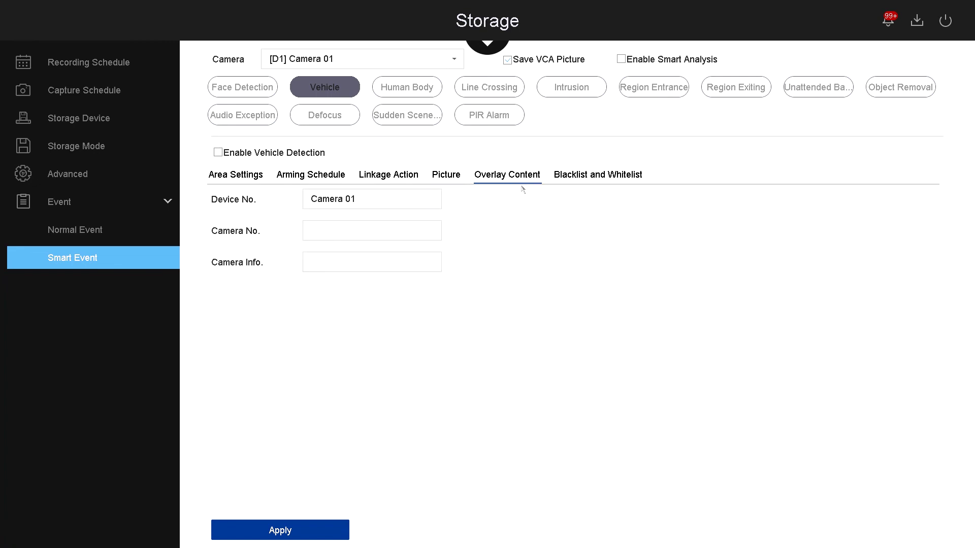
pyautogui.click(384, 201)
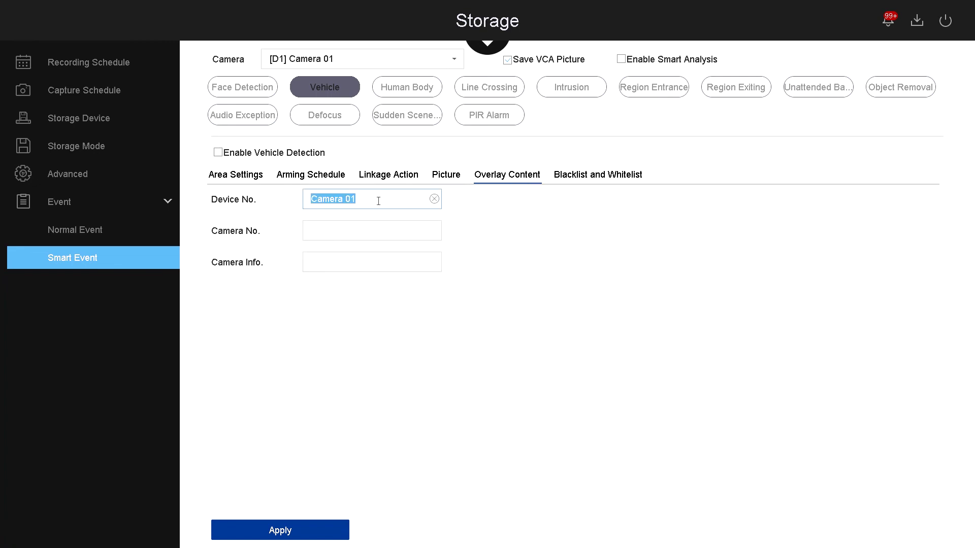
pyautogui.click(378, 236)
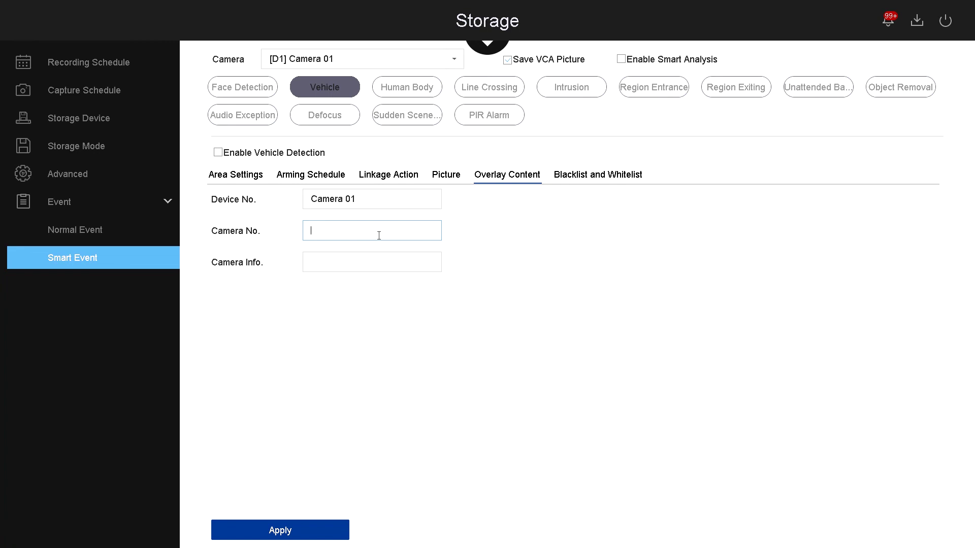
pyautogui.click(353, 266)
pyautogui.click(604, 176)
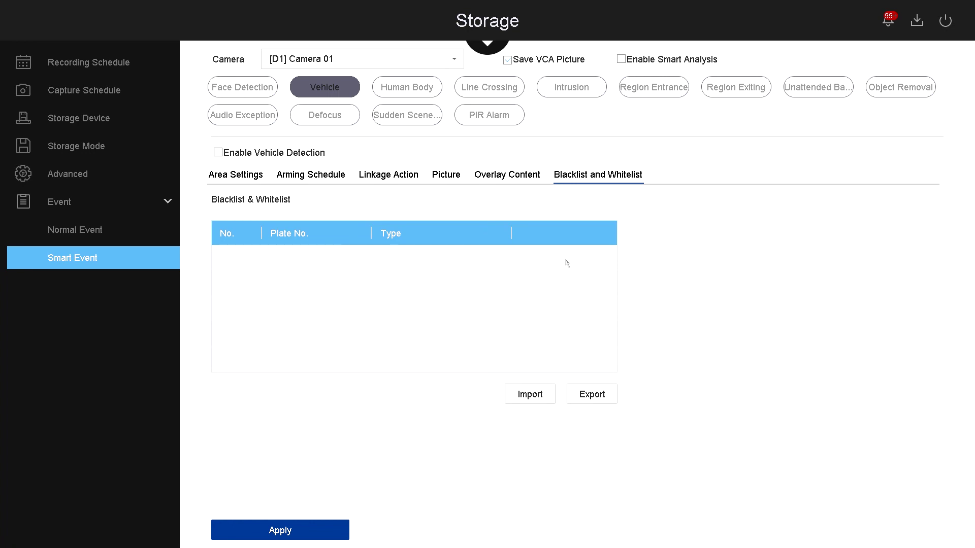
# Step: Check the import window and arming schedule, return to the blacklist/whitelist, then open the main menu
pyautogui.click(529, 394)
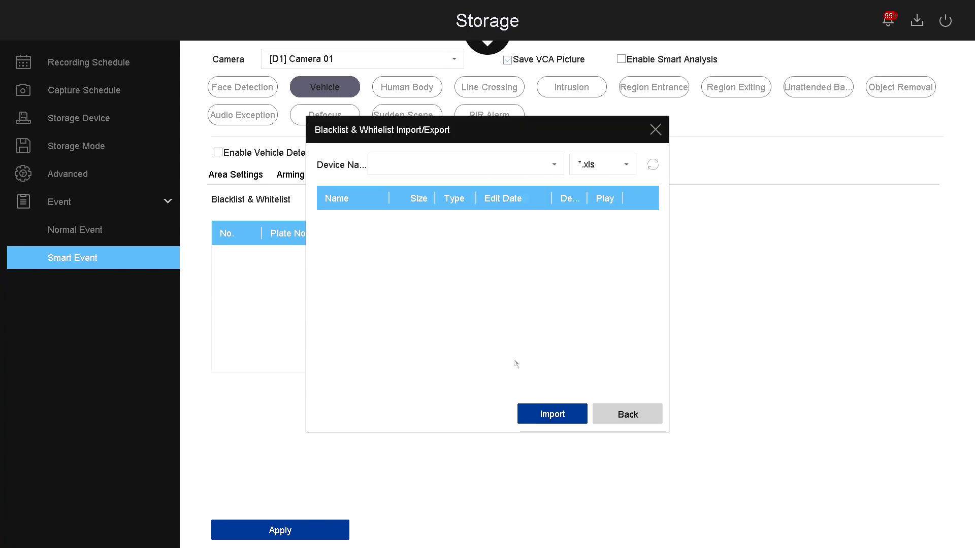
pyautogui.click(649, 411)
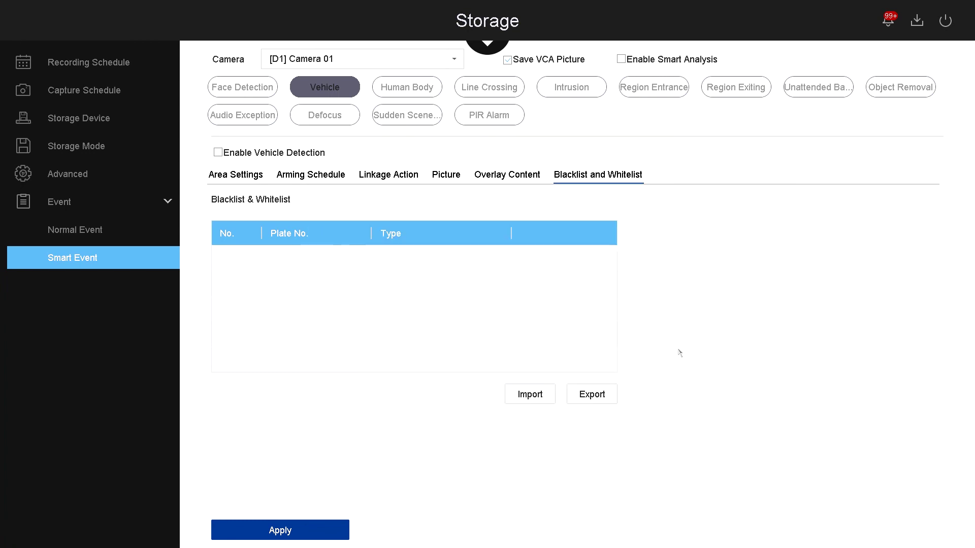
pyautogui.click(311, 175)
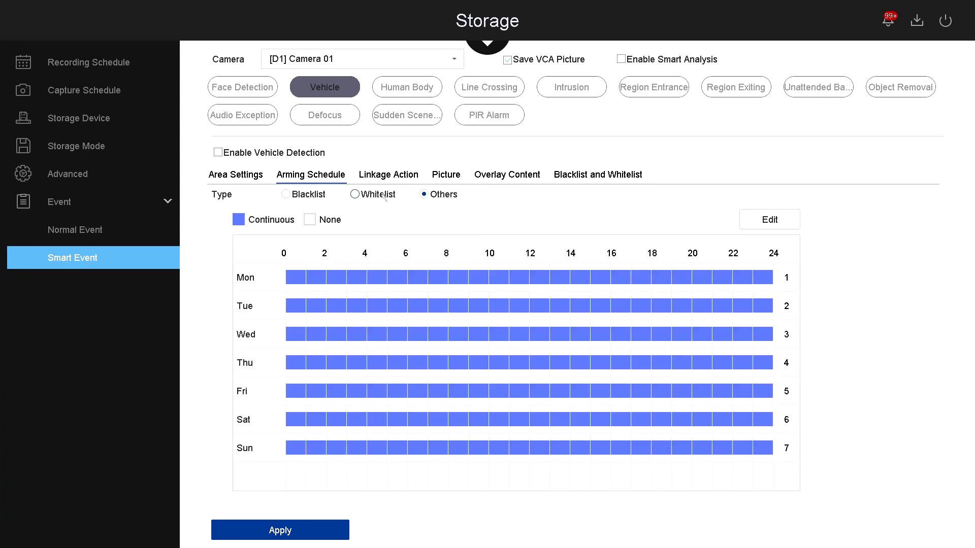
pyautogui.click(591, 176)
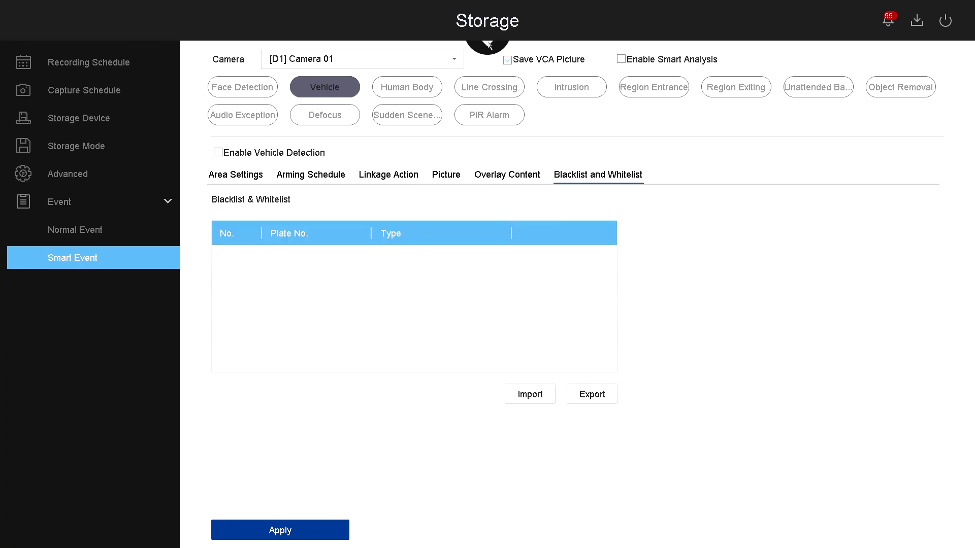
pyautogui.click(487, 45)
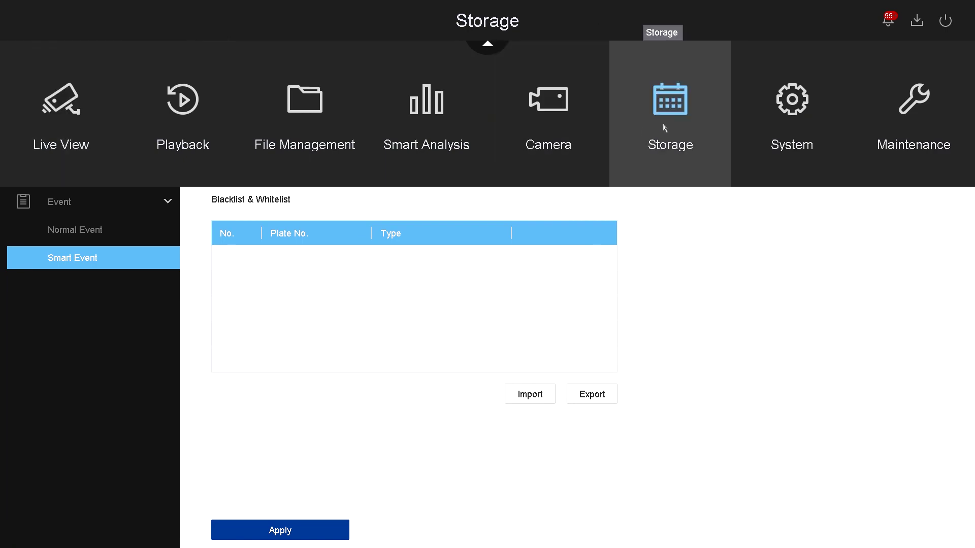